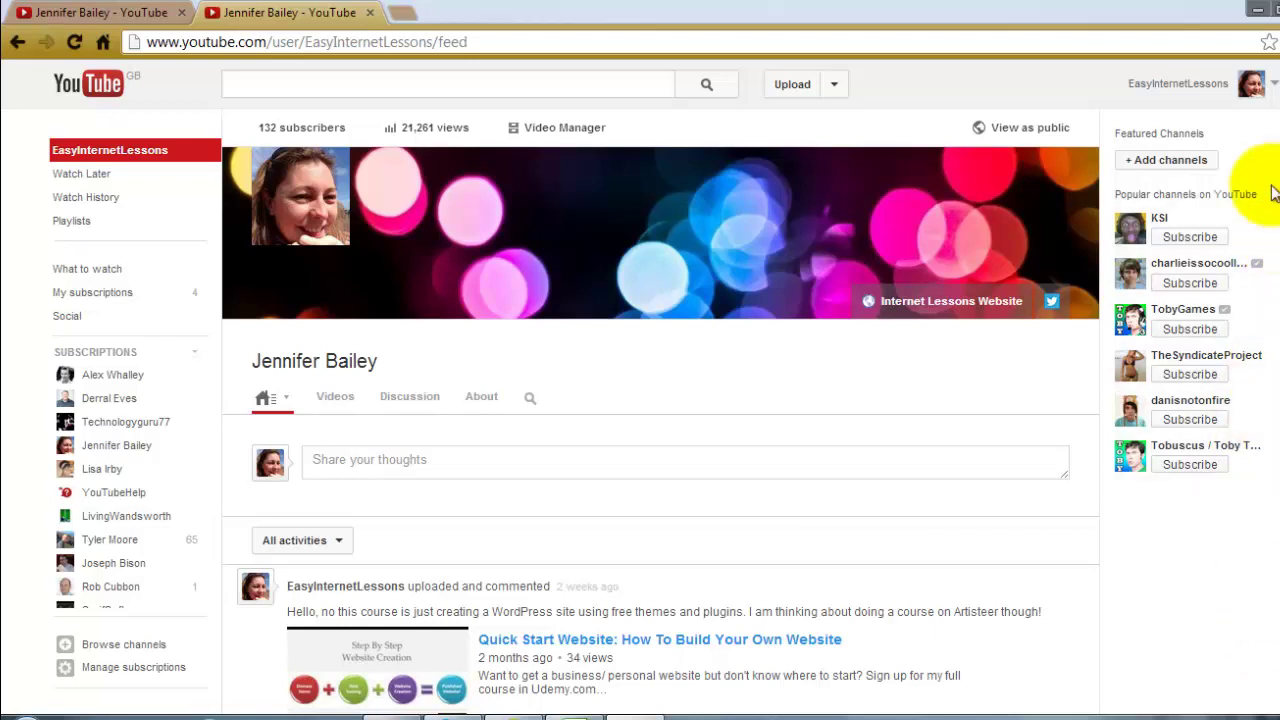
# Open Video Manager from the account menu to list the channel's 53 uploaded videos.
pyautogui.click(1273, 88)
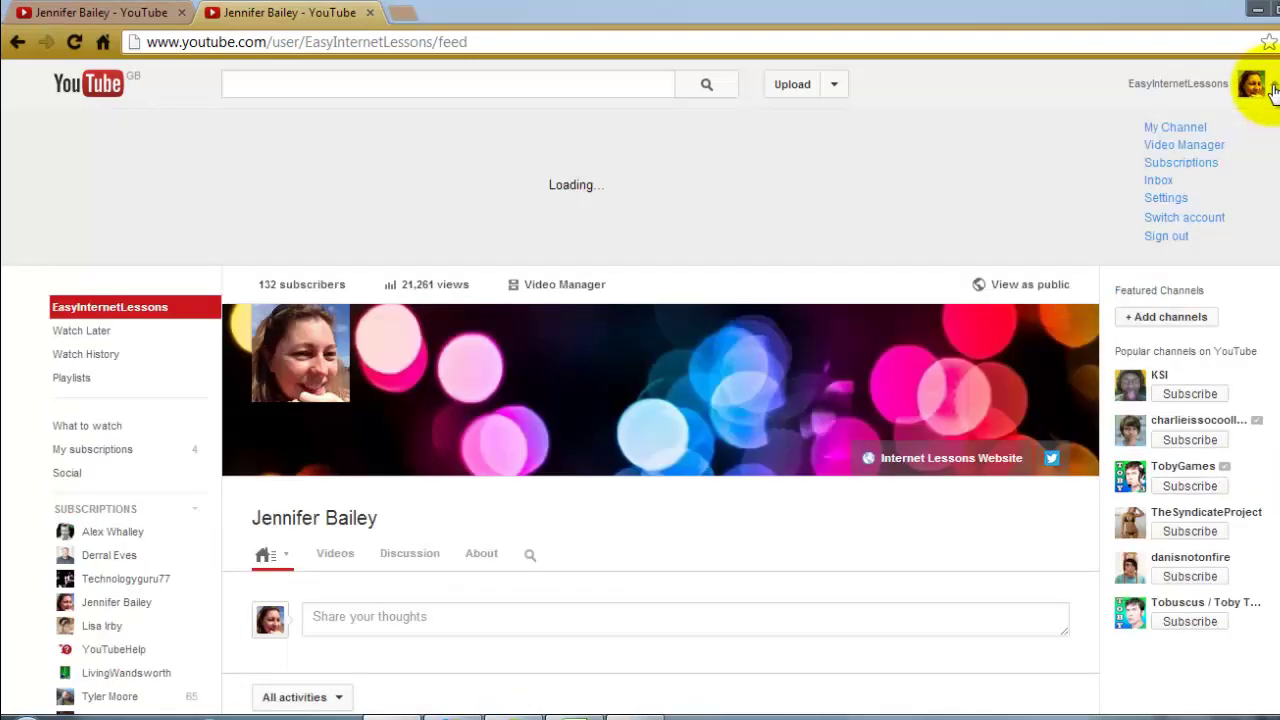
pyautogui.click(1210, 148)
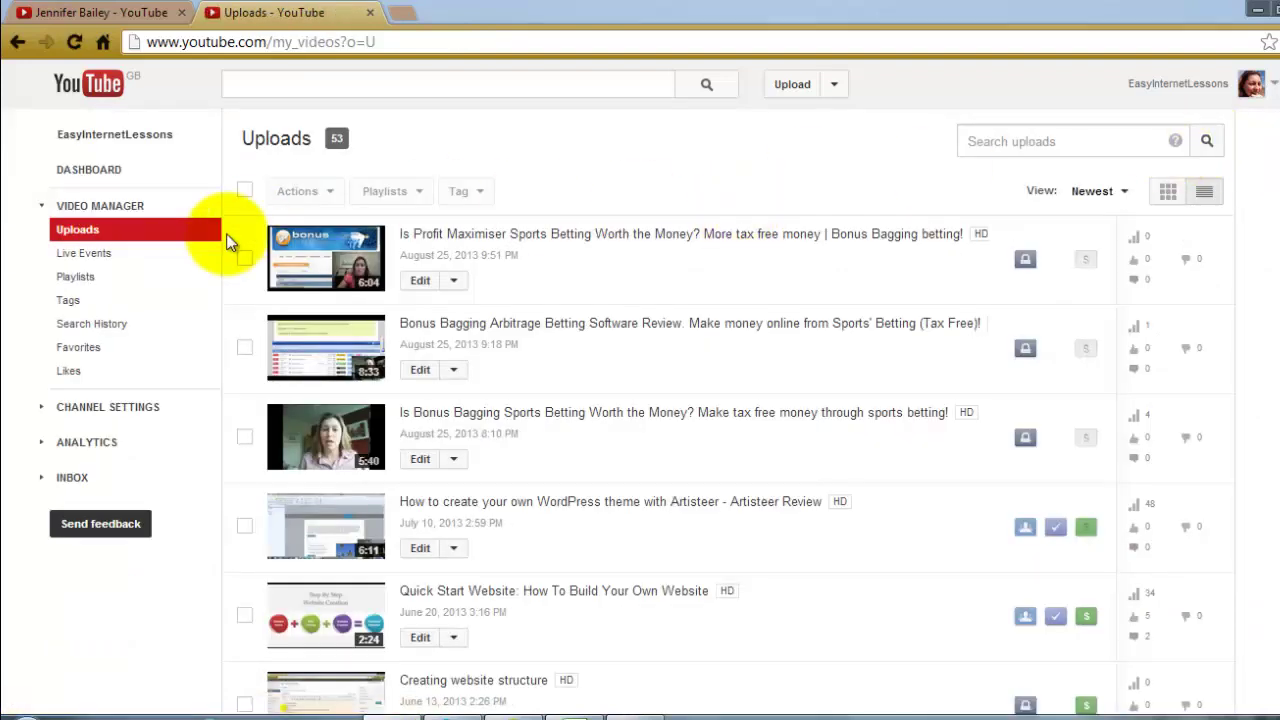
# Create a 'Product Reviews' playlist described as holding reviews of products used and recommended.
pyautogui.click(91, 283)
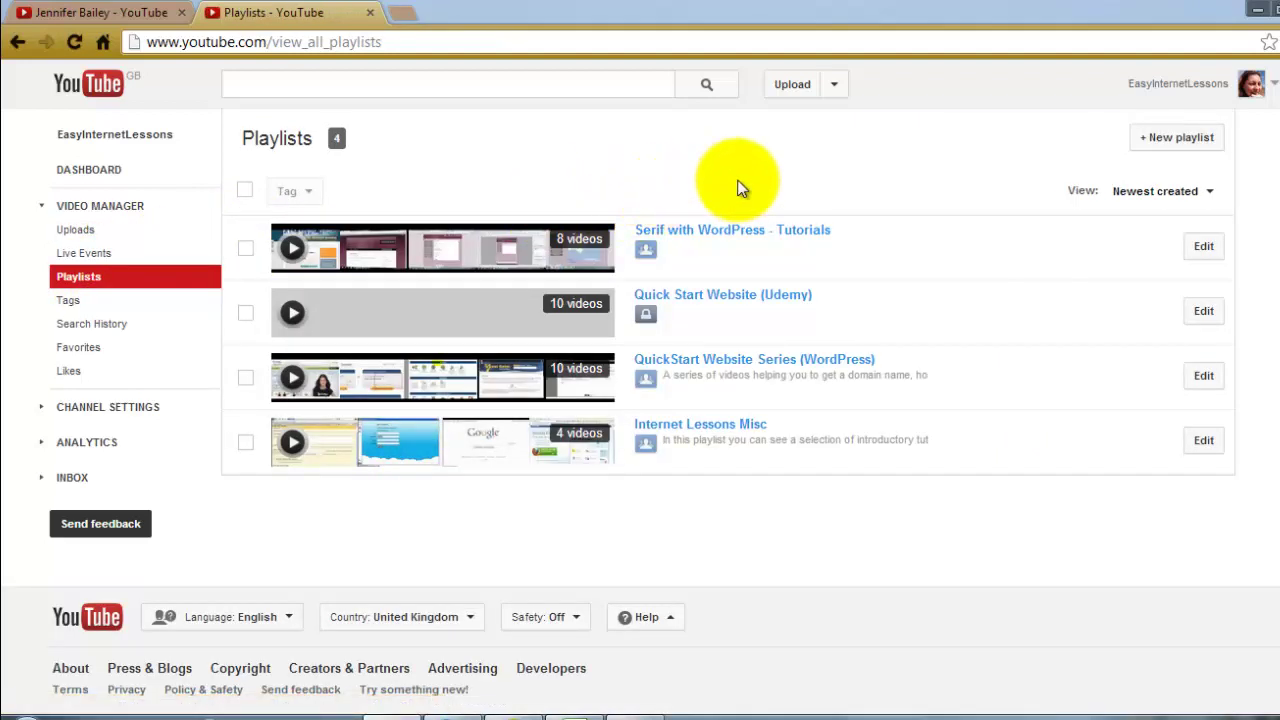
pyautogui.click(1168, 145)
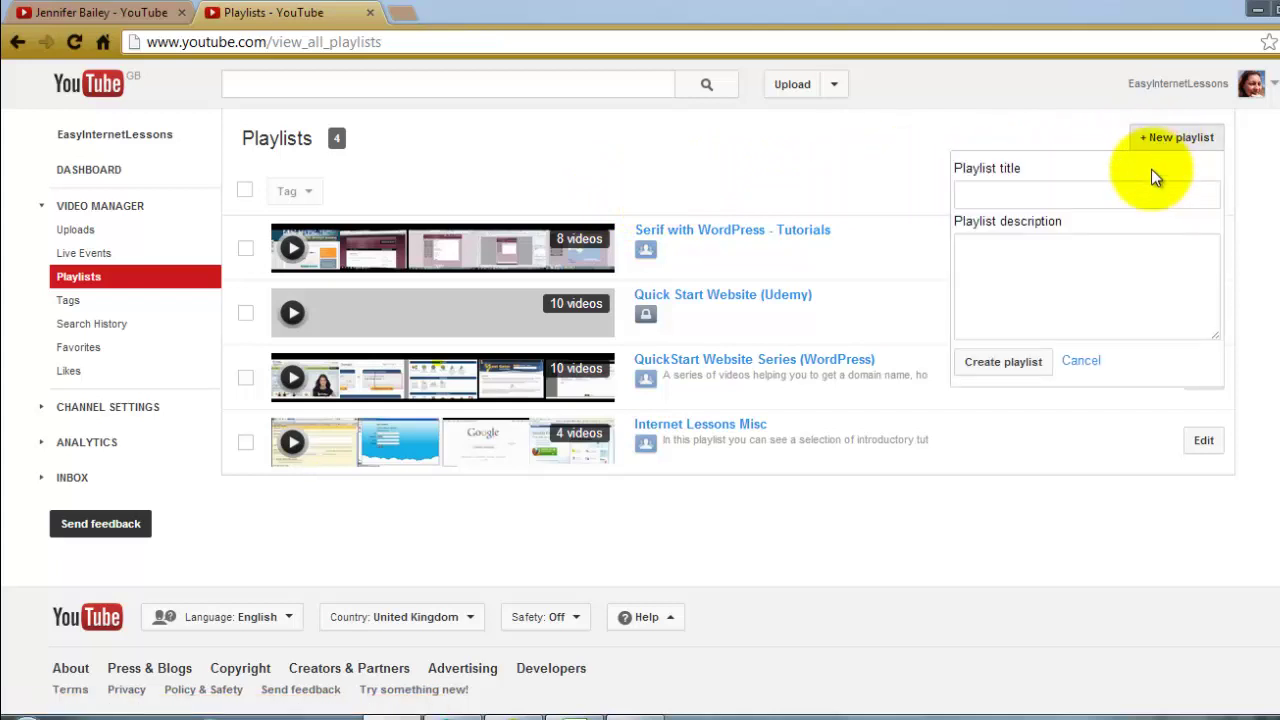
pyautogui.click(1156, 198)
pyautogui.write('Prod')
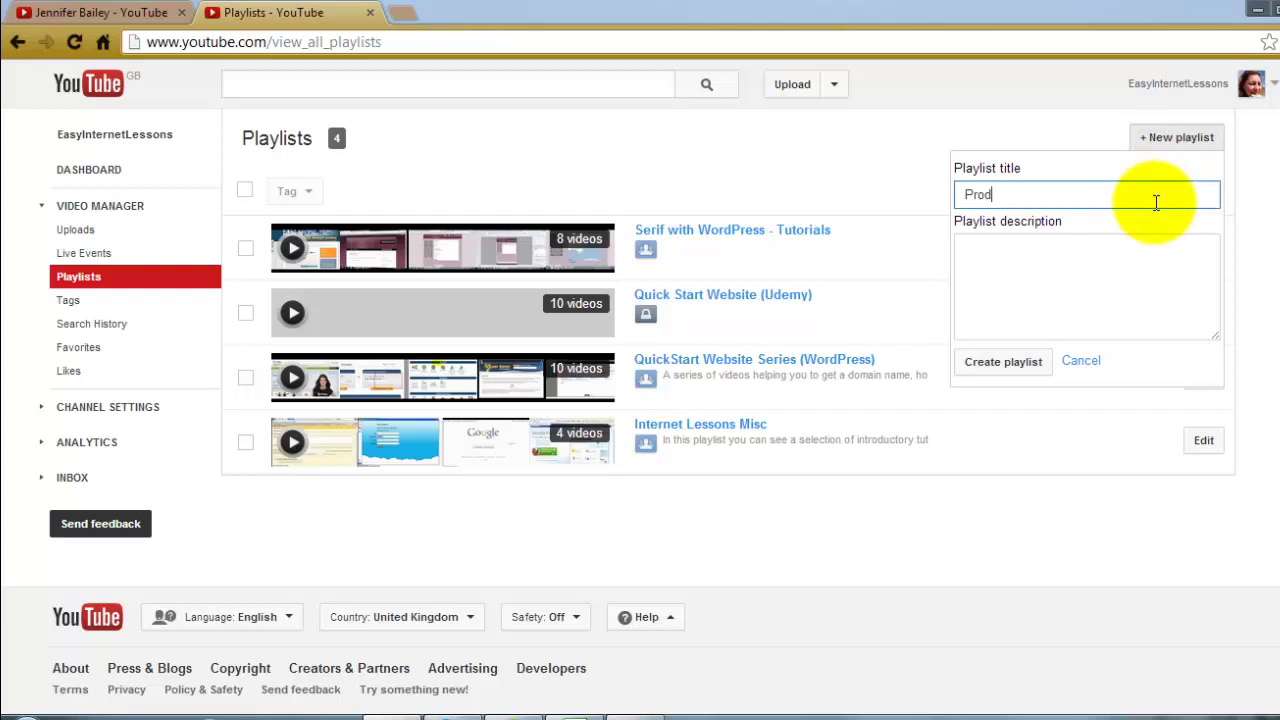
pyautogui.write('uct Rev')
pyautogui.write('iews')
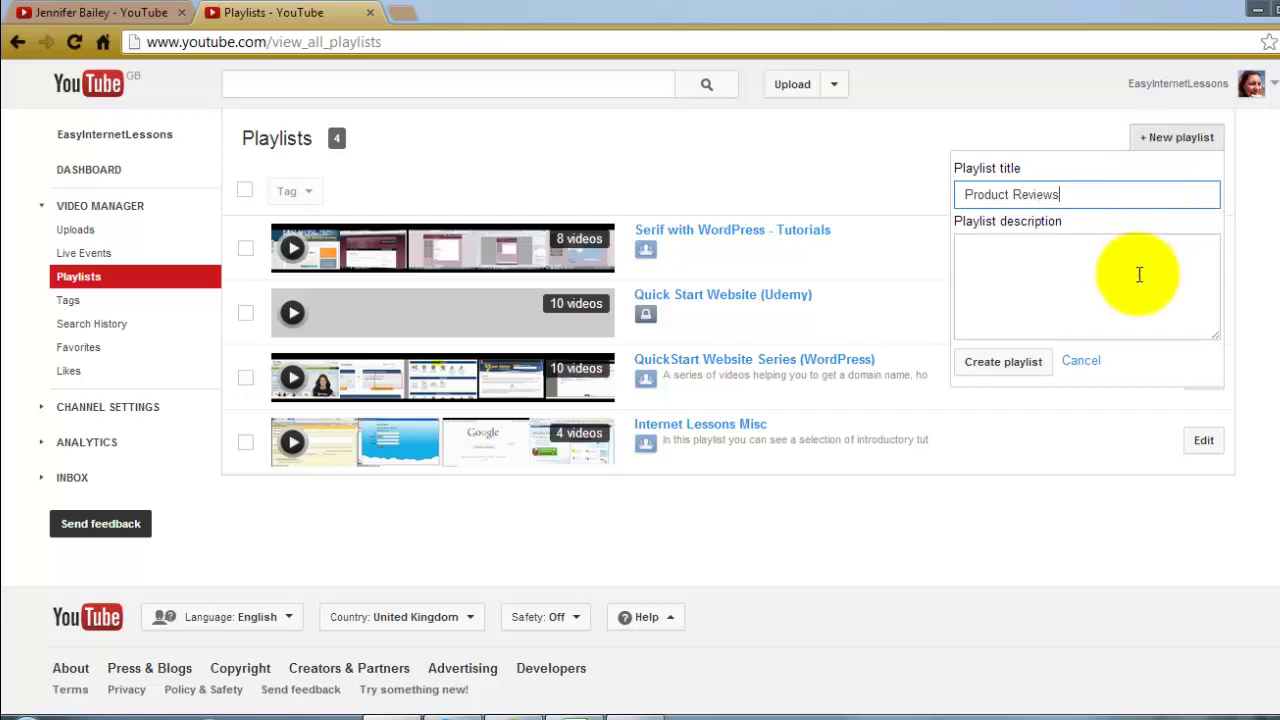
pyautogui.click(1139, 275)
pyautogui.write('This playlist contains the video product reviews that I have created. I only create reviews of products I have used and recommend.')
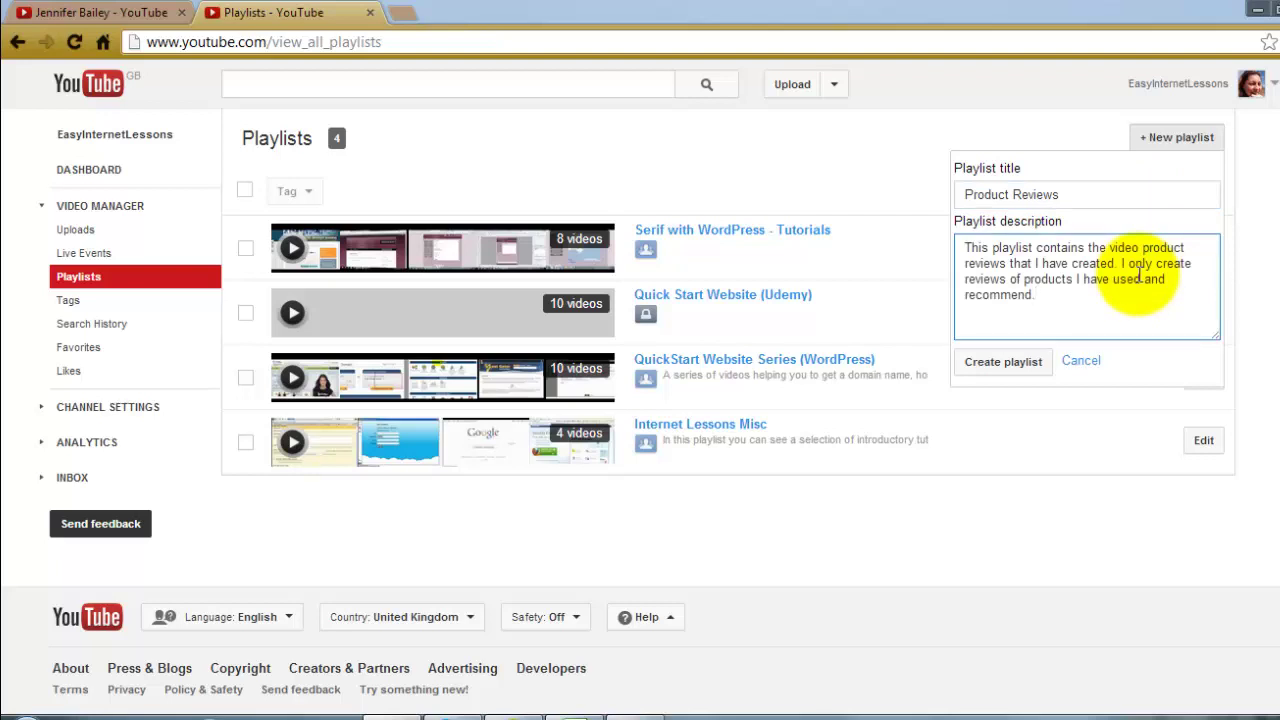
pyautogui.click(1004, 366)
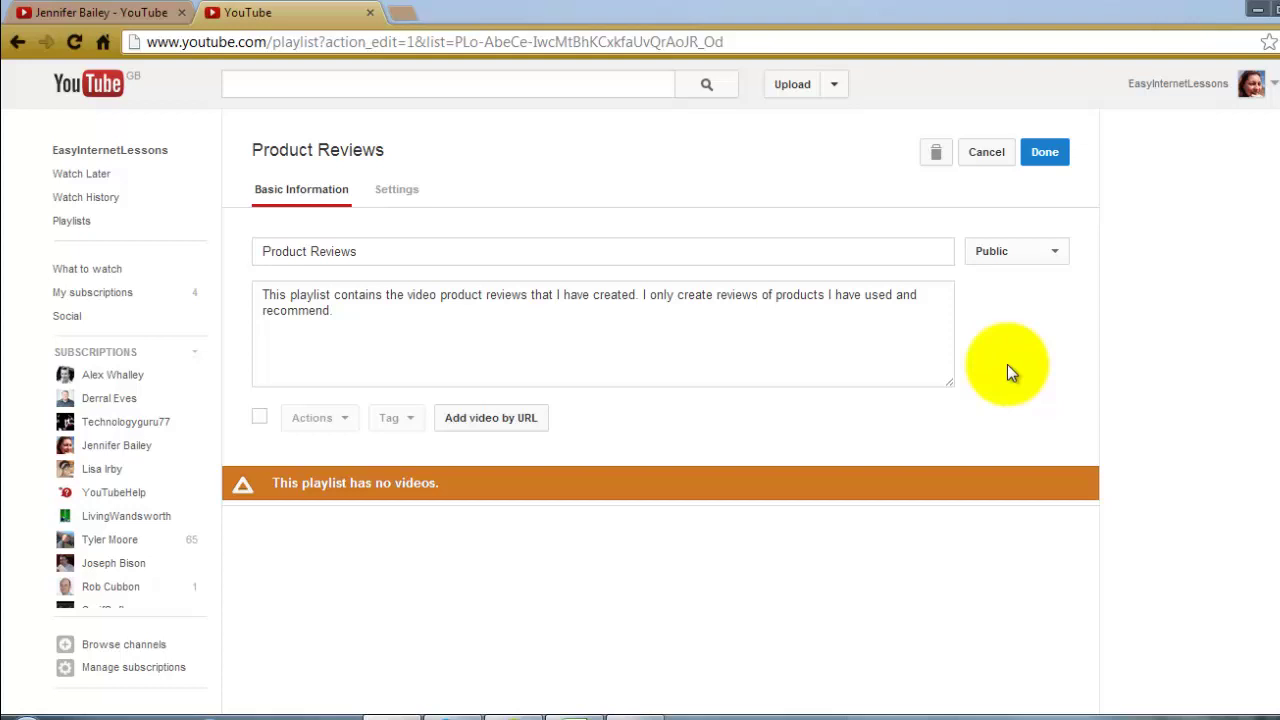
# Leave the Product Reviews playlist's privacy set to Public.
pyautogui.click(1058, 255)
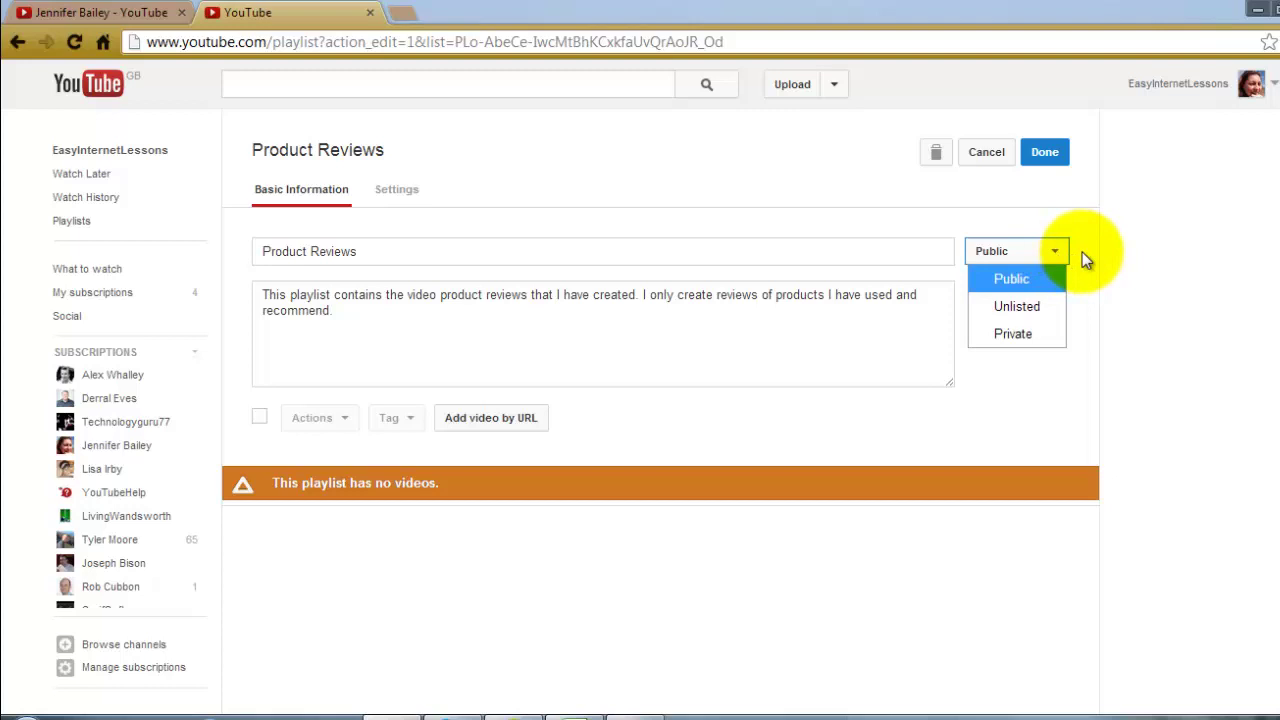
pyautogui.click(1082, 252)
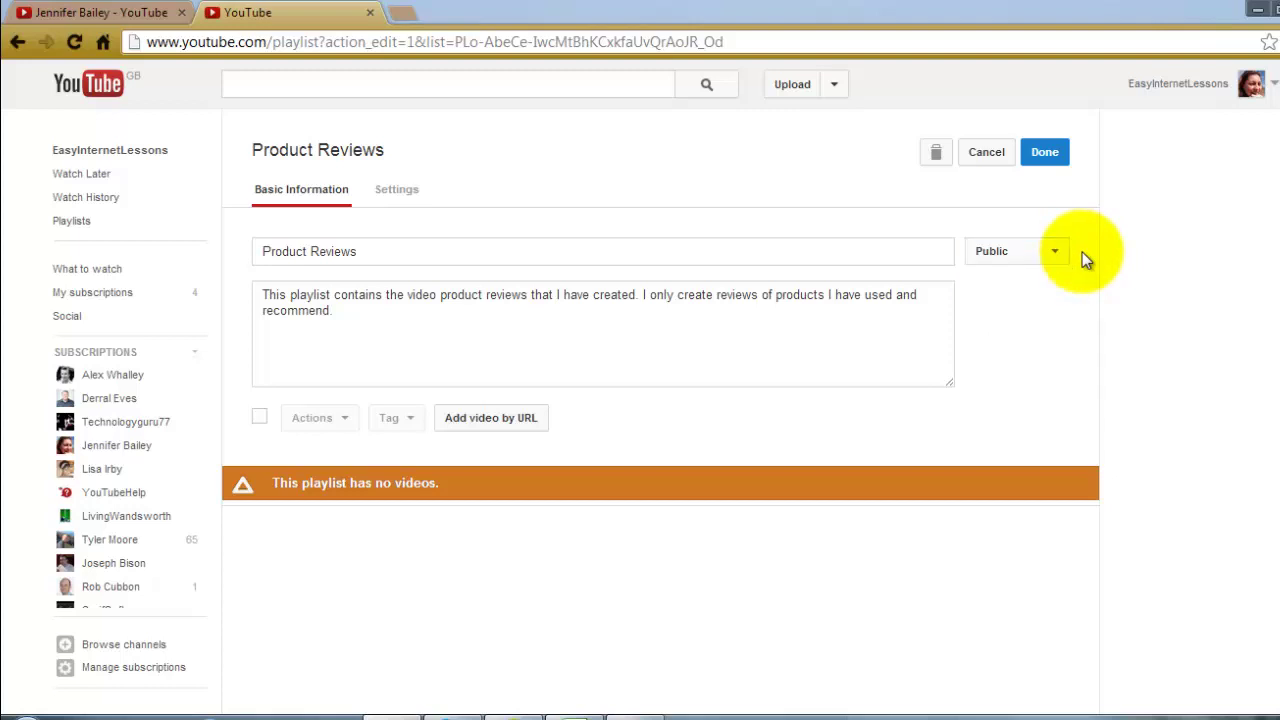
# Reveal the Video URL field for adding a video to the playlist by link.
pyautogui.click(496, 428)
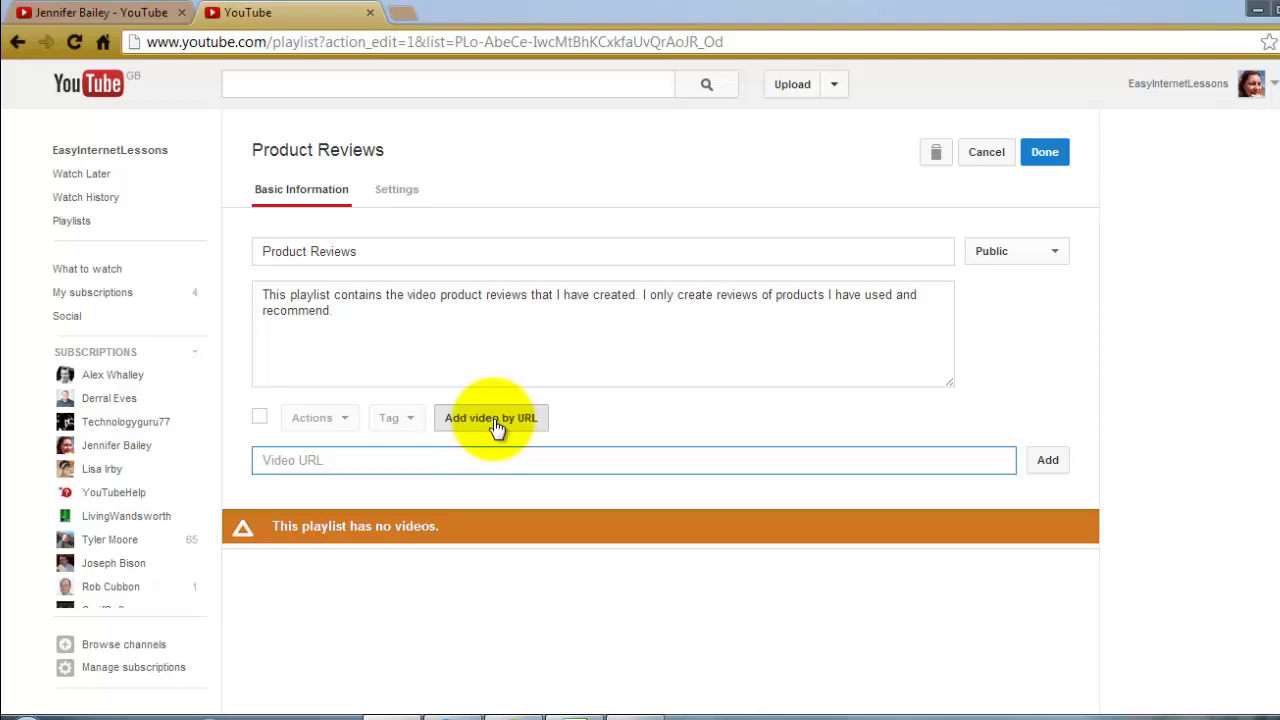
# Search YouTube for 'bonus bagging reviews' from the channel tab.
pyautogui.click(138, 16)
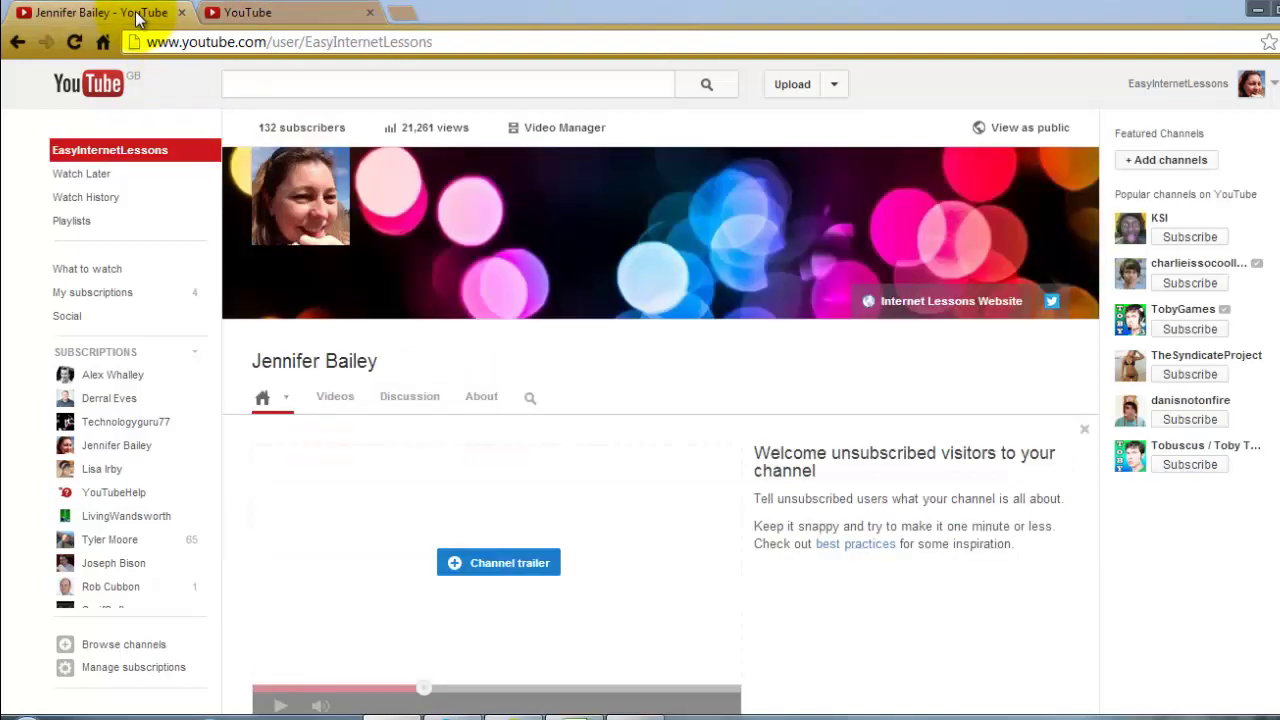
pyautogui.click(245, 85)
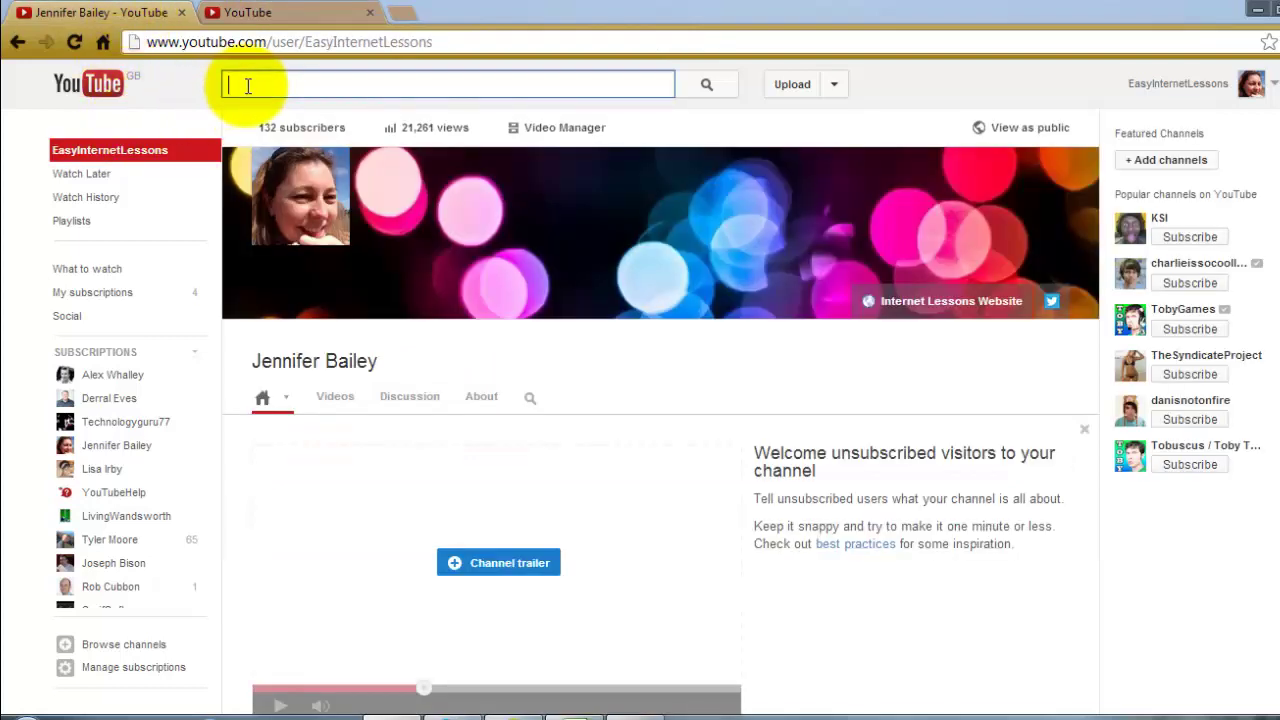
pyautogui.write('bo')
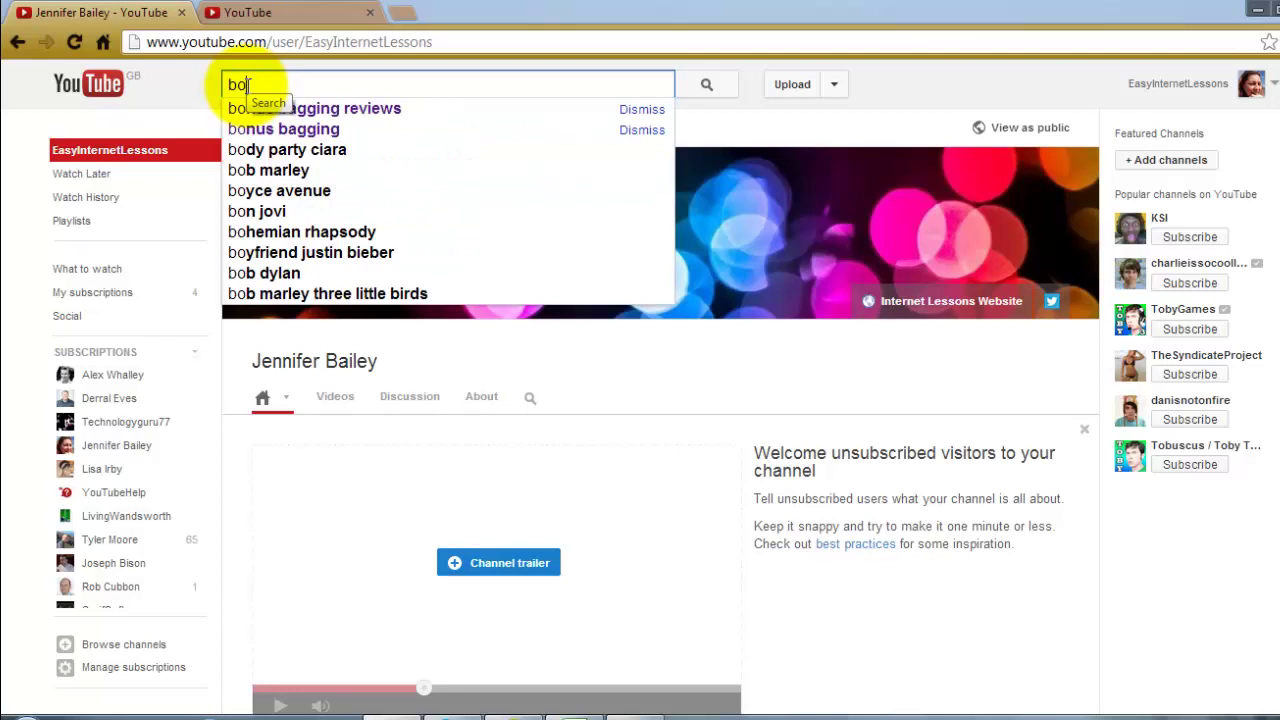
pyautogui.write('nus bagging')
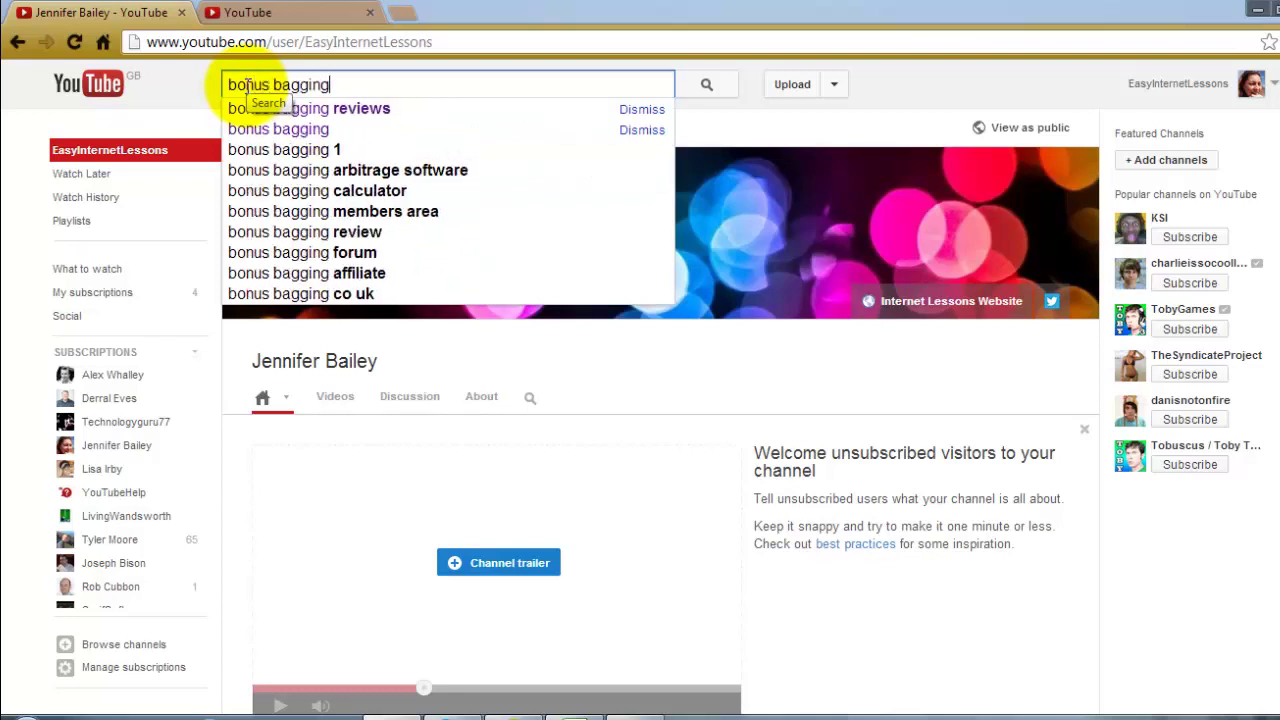
pyautogui.click(336, 108)
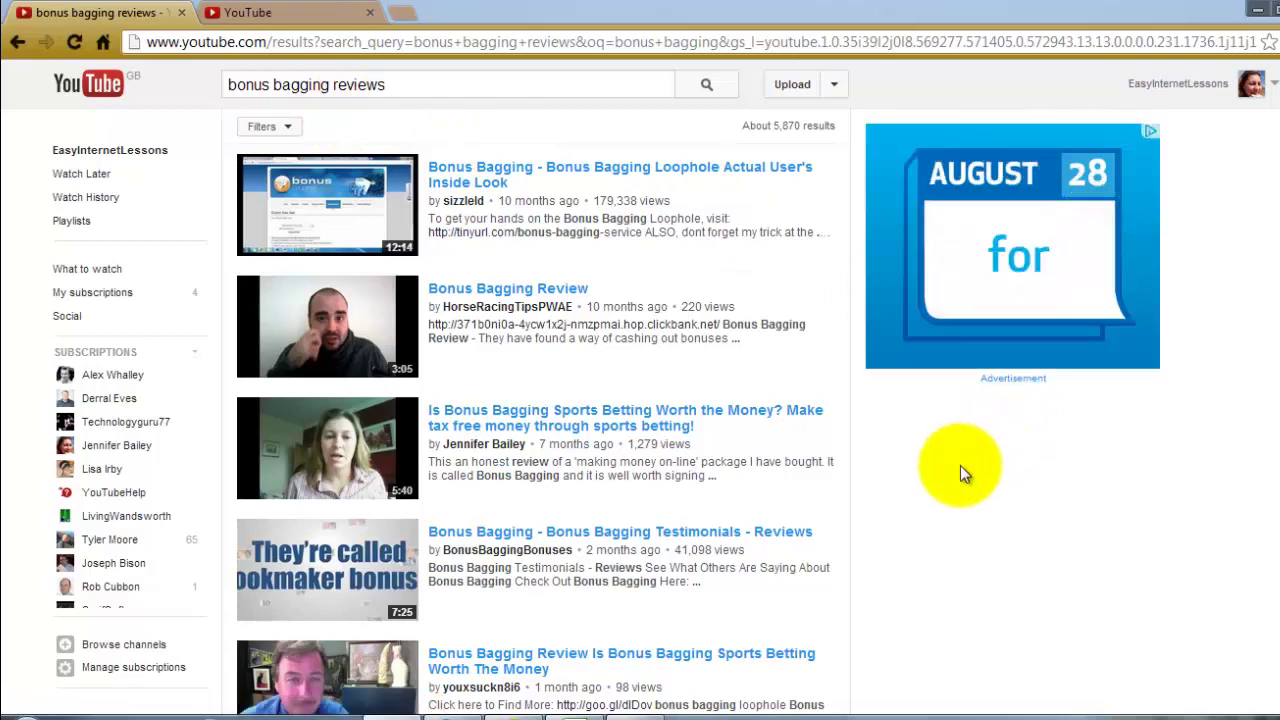
# Copy the share link of 'Is Bonus Bagging Sports Betting Worth the Money?'.
pyautogui.click(576, 422)
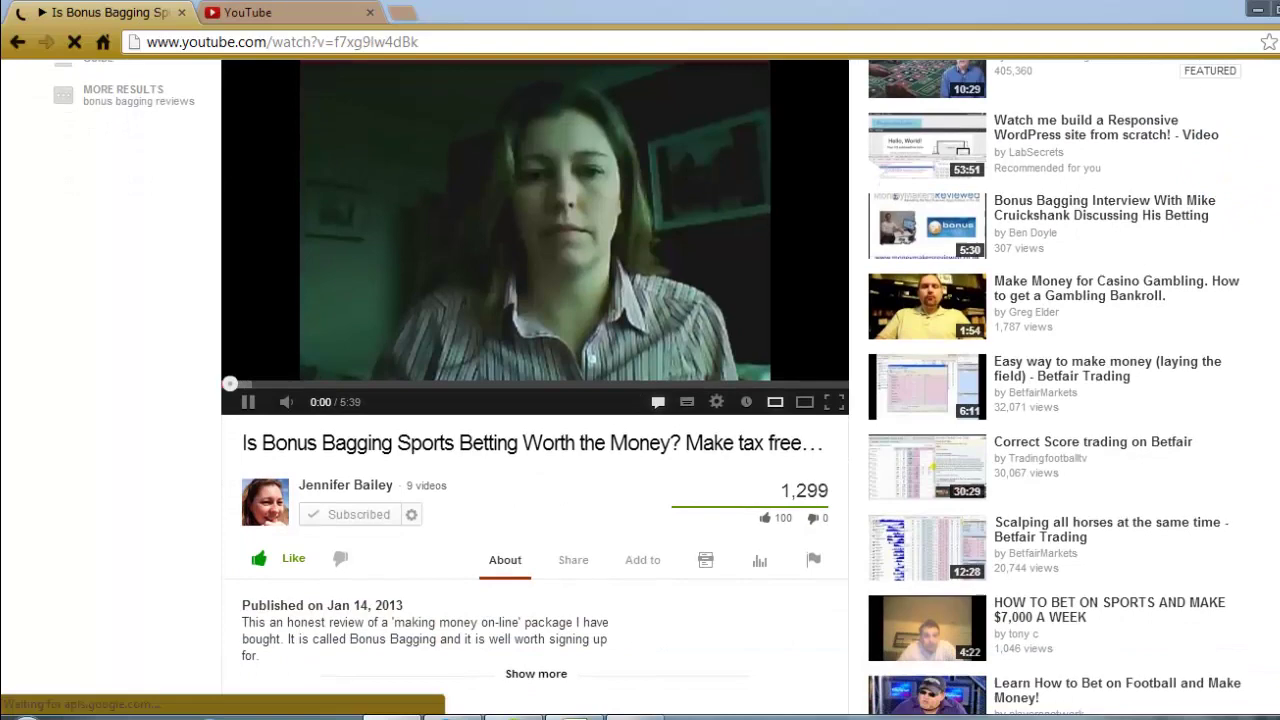
pyautogui.scroll(-3, 572, 422)
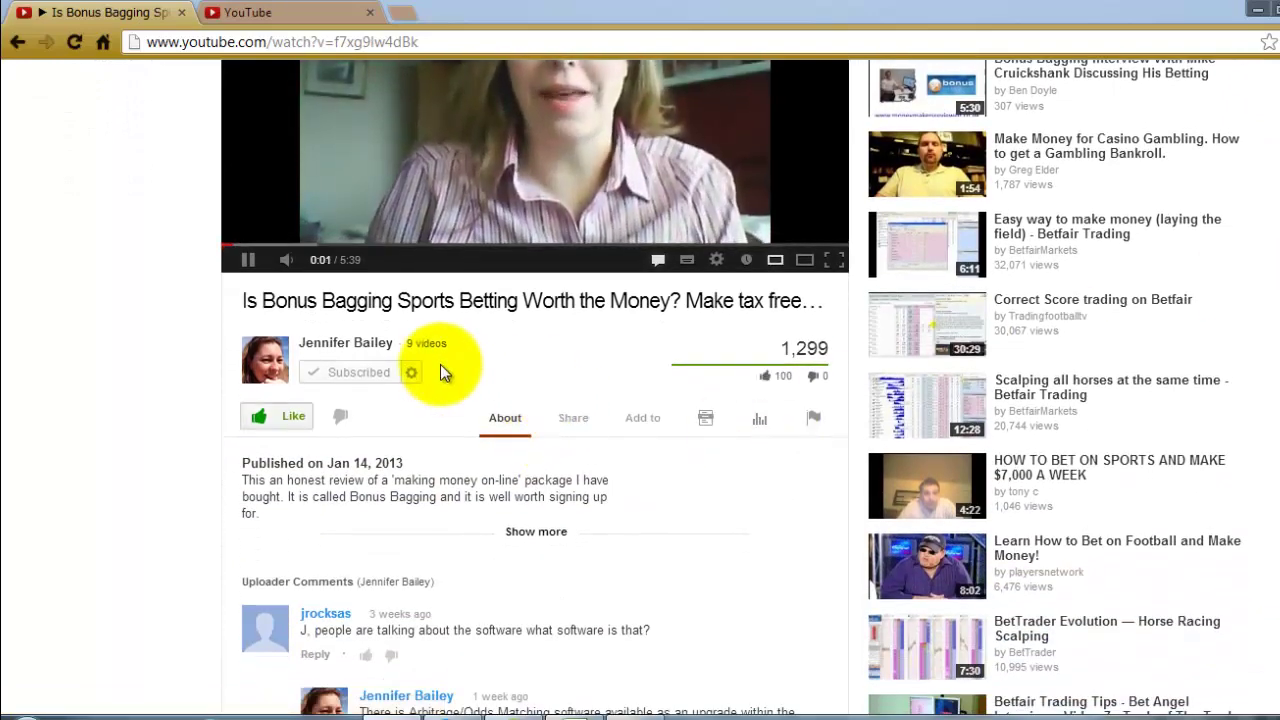
pyautogui.click(244, 258)
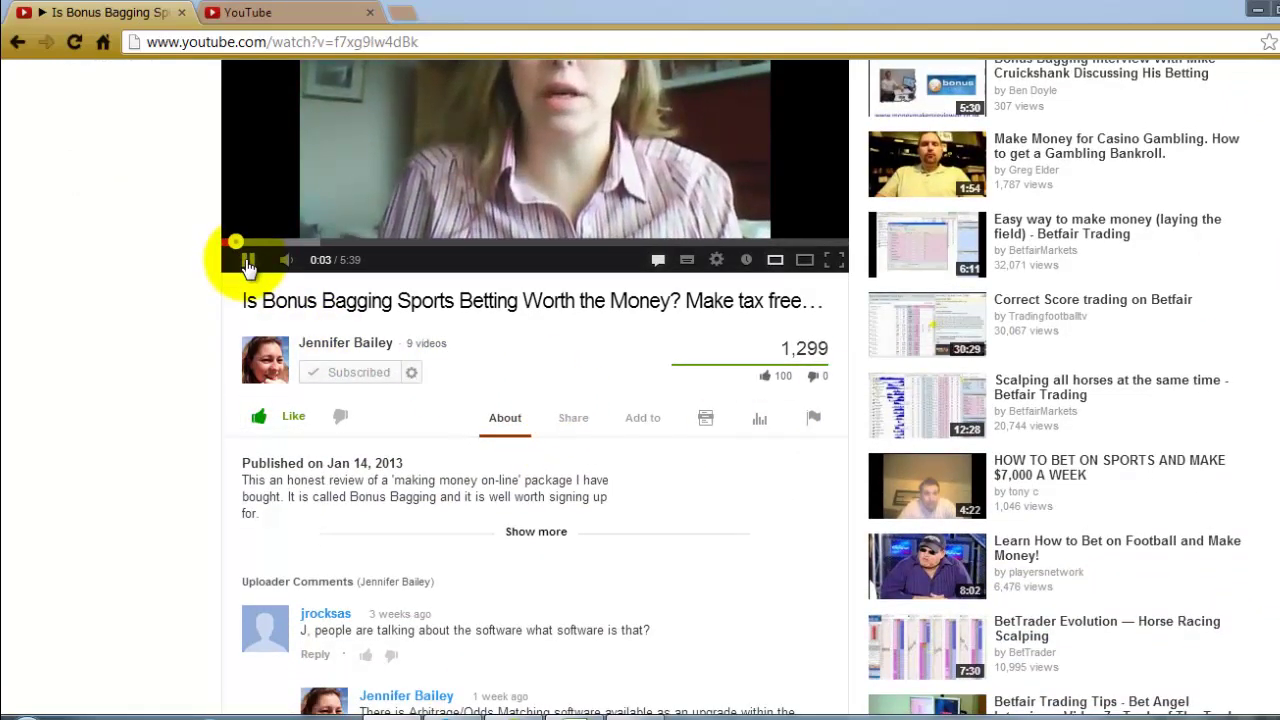
pyautogui.click(574, 430)
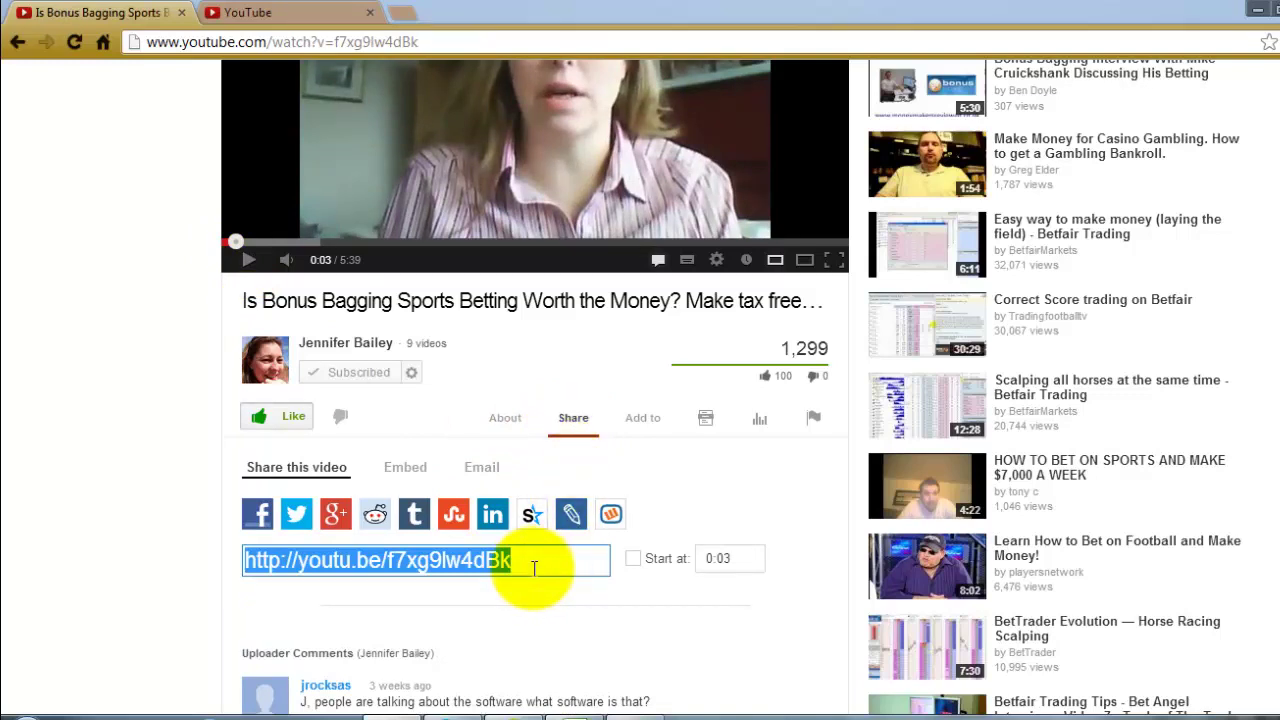
pyautogui.hotkey('ctrl', 'c')
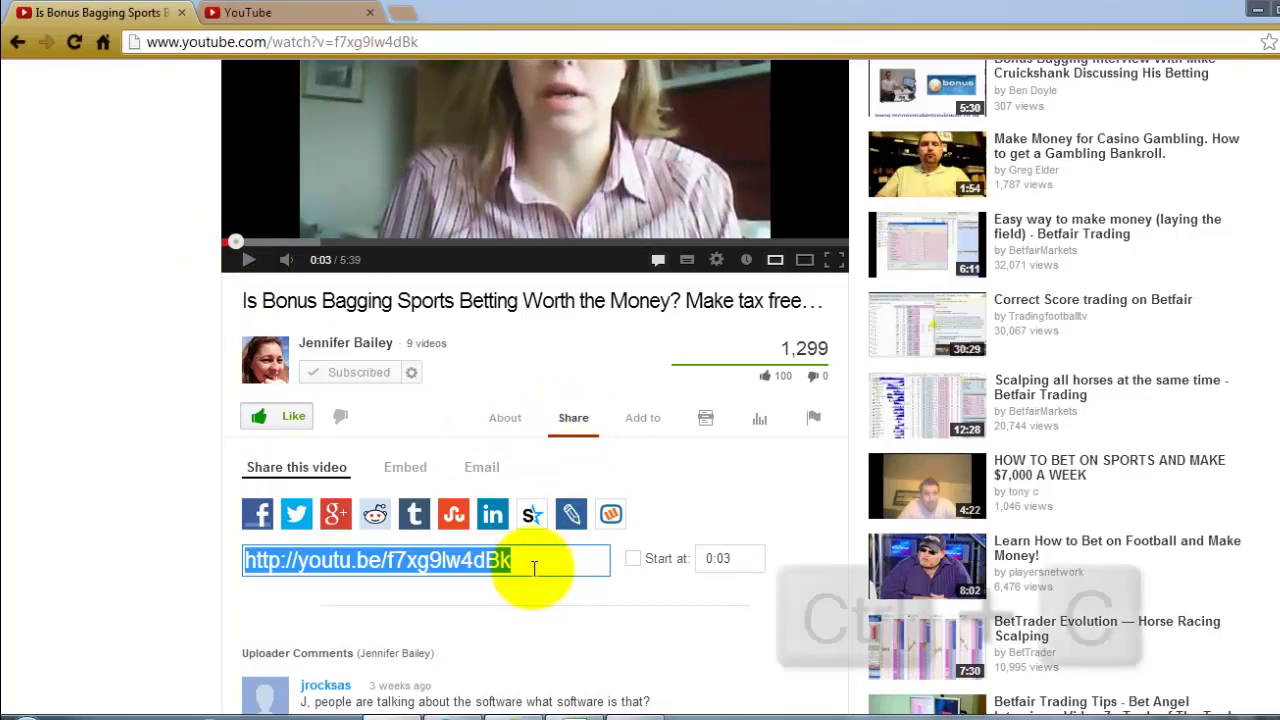
# Add the bonus bagging review to Product Reviews by pasting its link into Video URL.
pyautogui.click(325, 20)
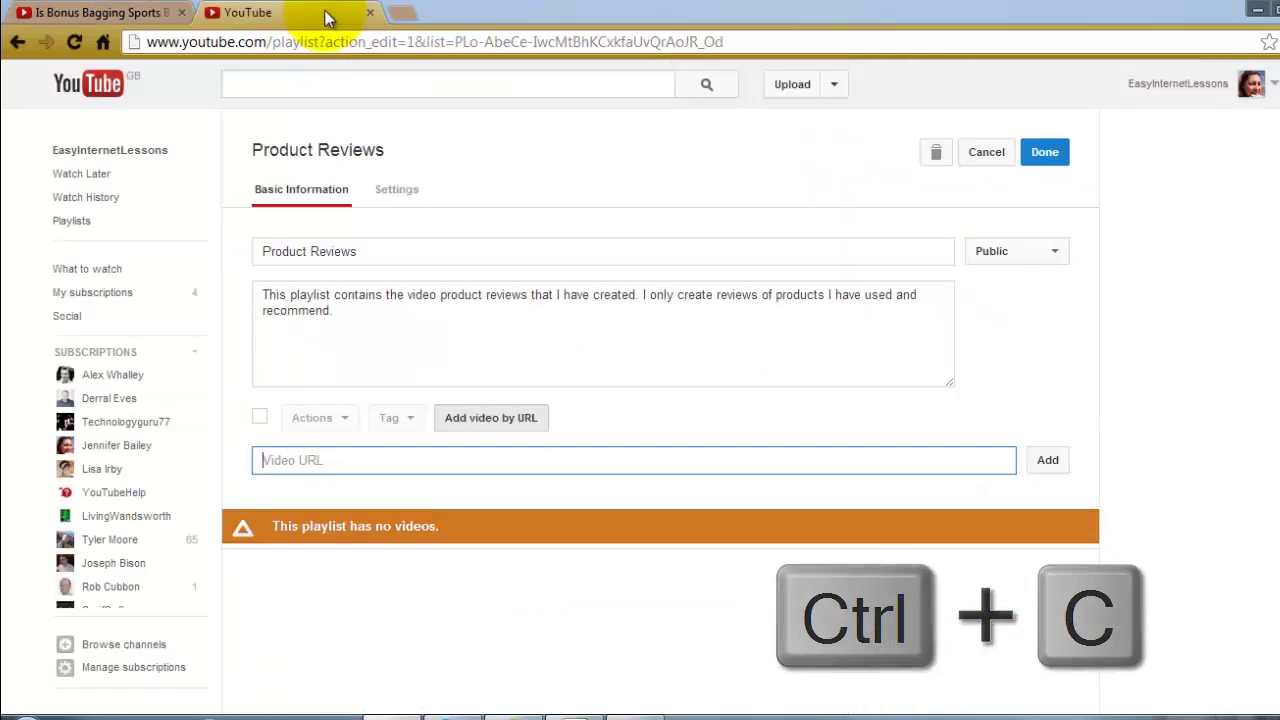
pyautogui.hotkey('ctrl', 'v')
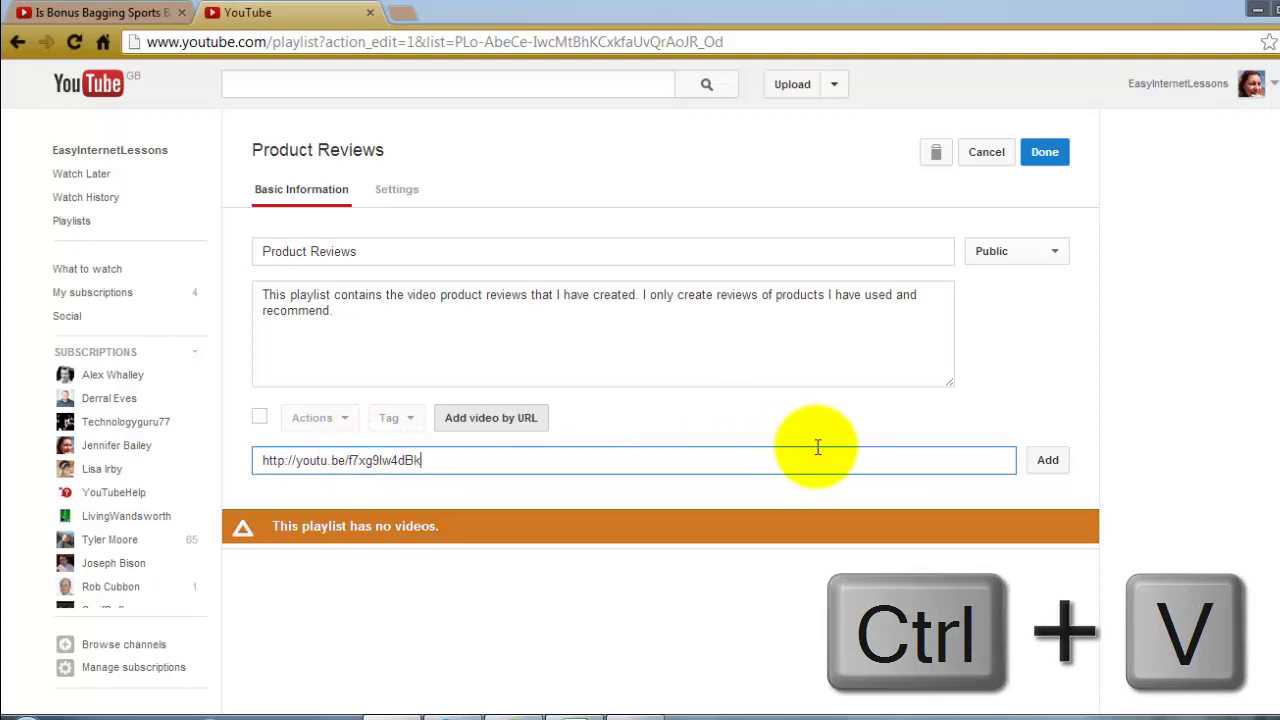
pyautogui.click(1048, 464)
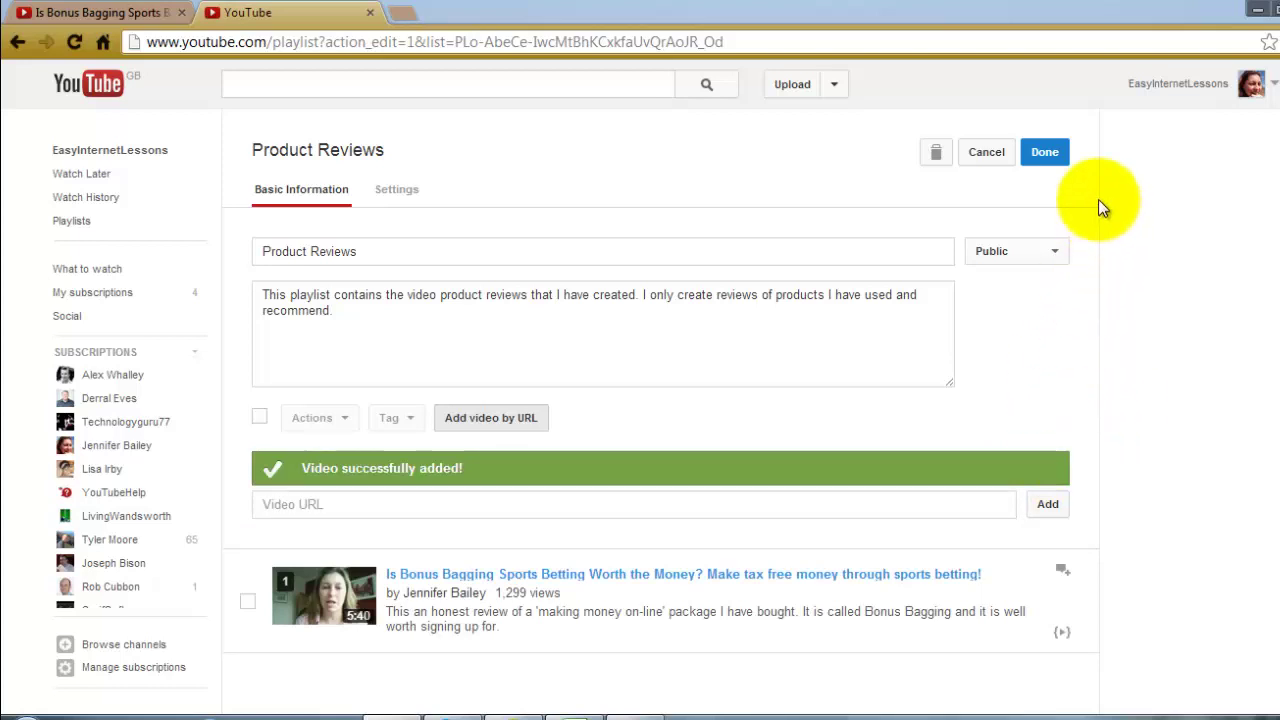
# Save the playlist and return to the Video Manager uploads list.
pyautogui.click(1045, 160)
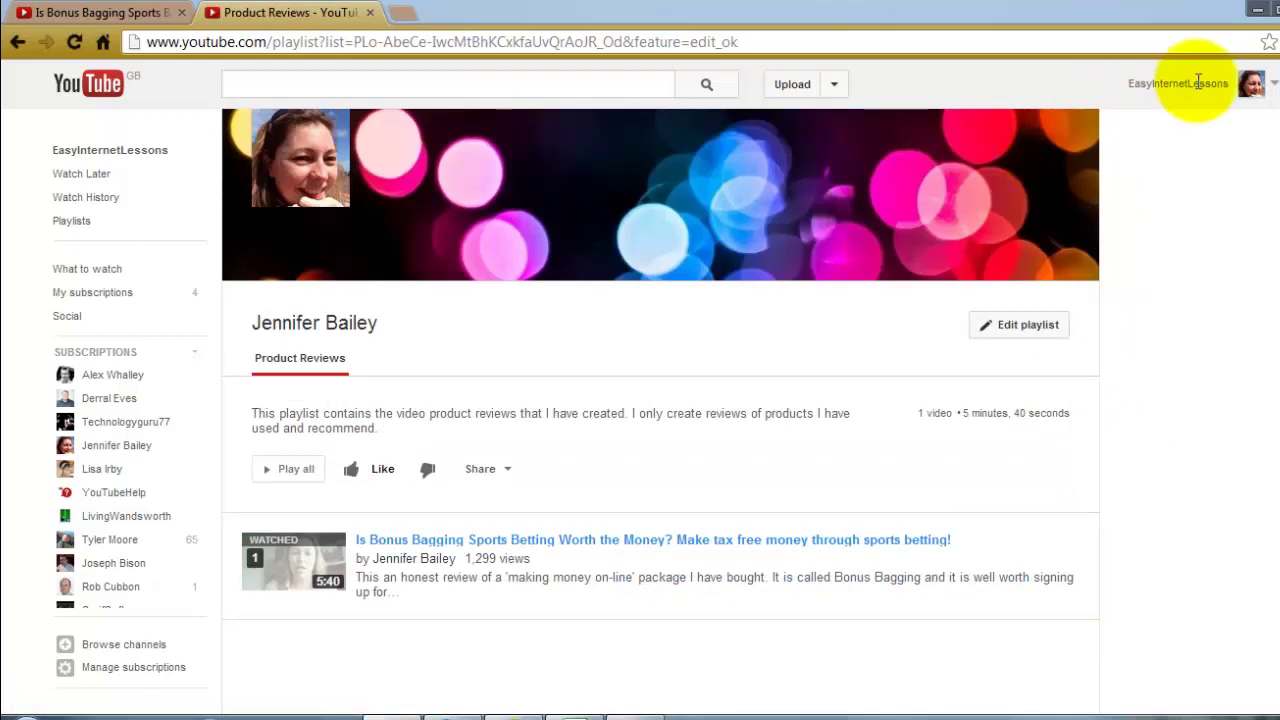
pyautogui.click(1272, 86)
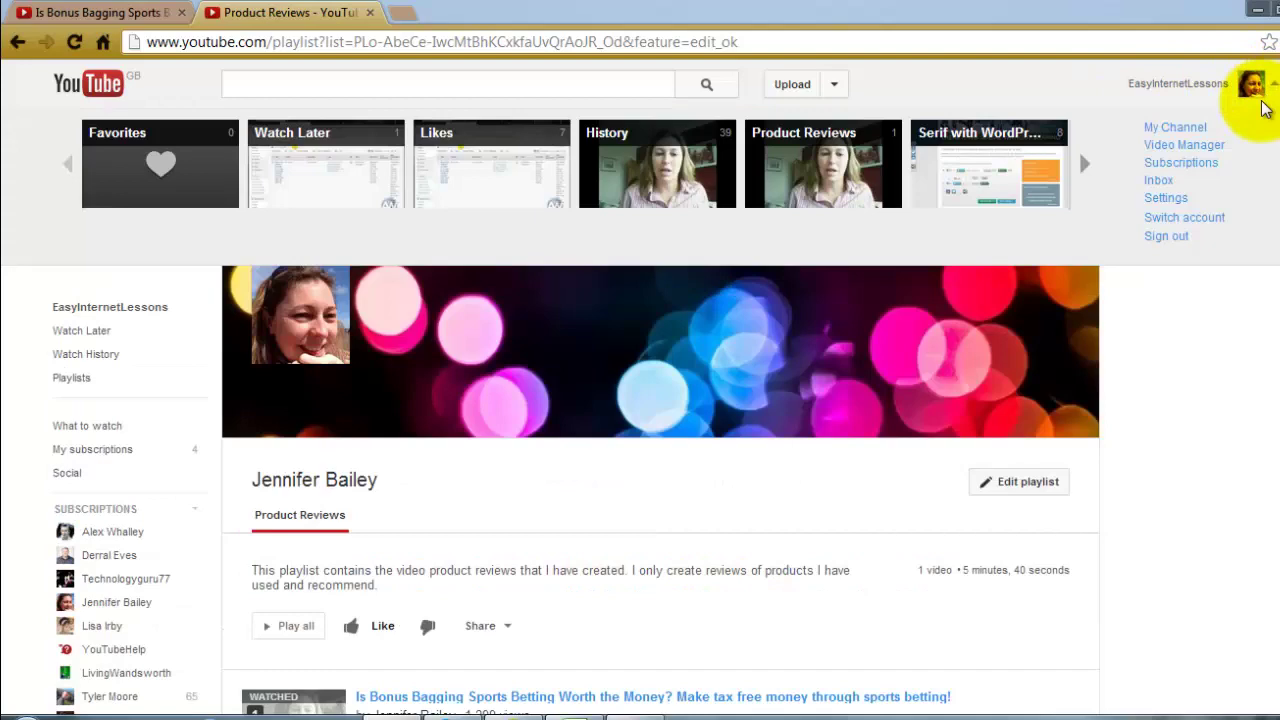
pyautogui.click(1184, 147)
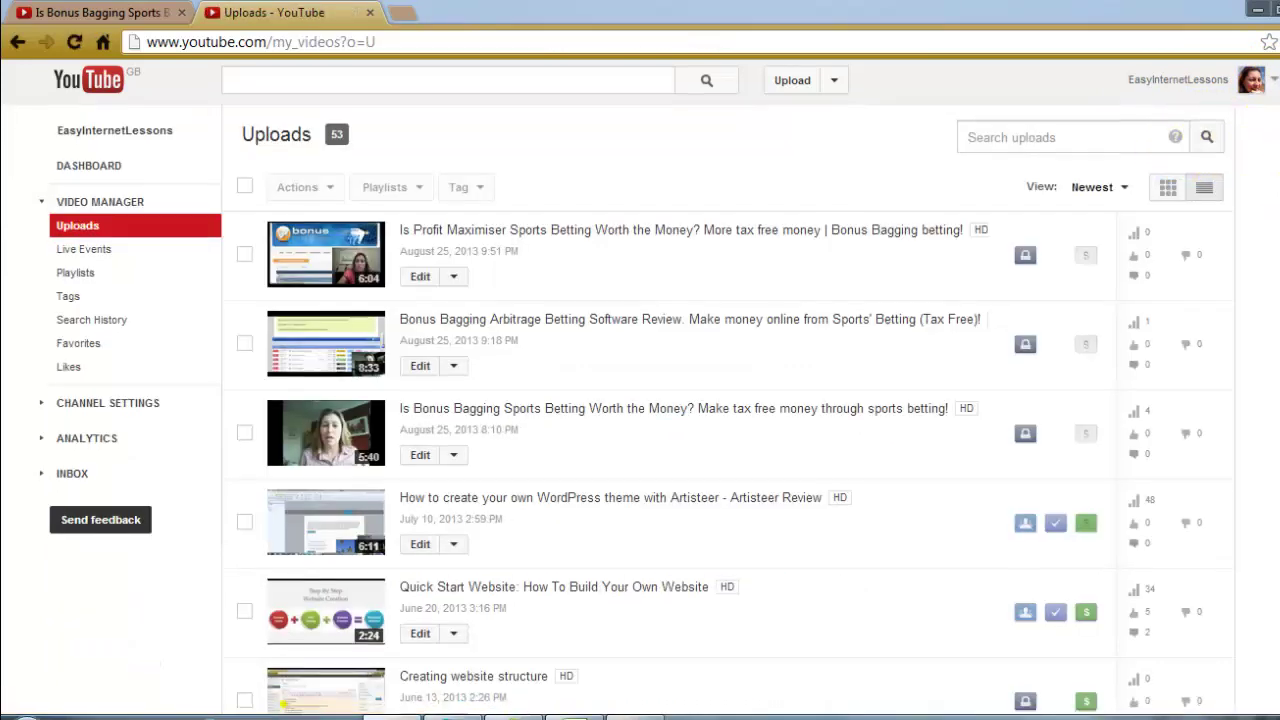
pyautogui.scroll(-3, 1275, 150)
pyautogui.scroll(-2, 728, 400)
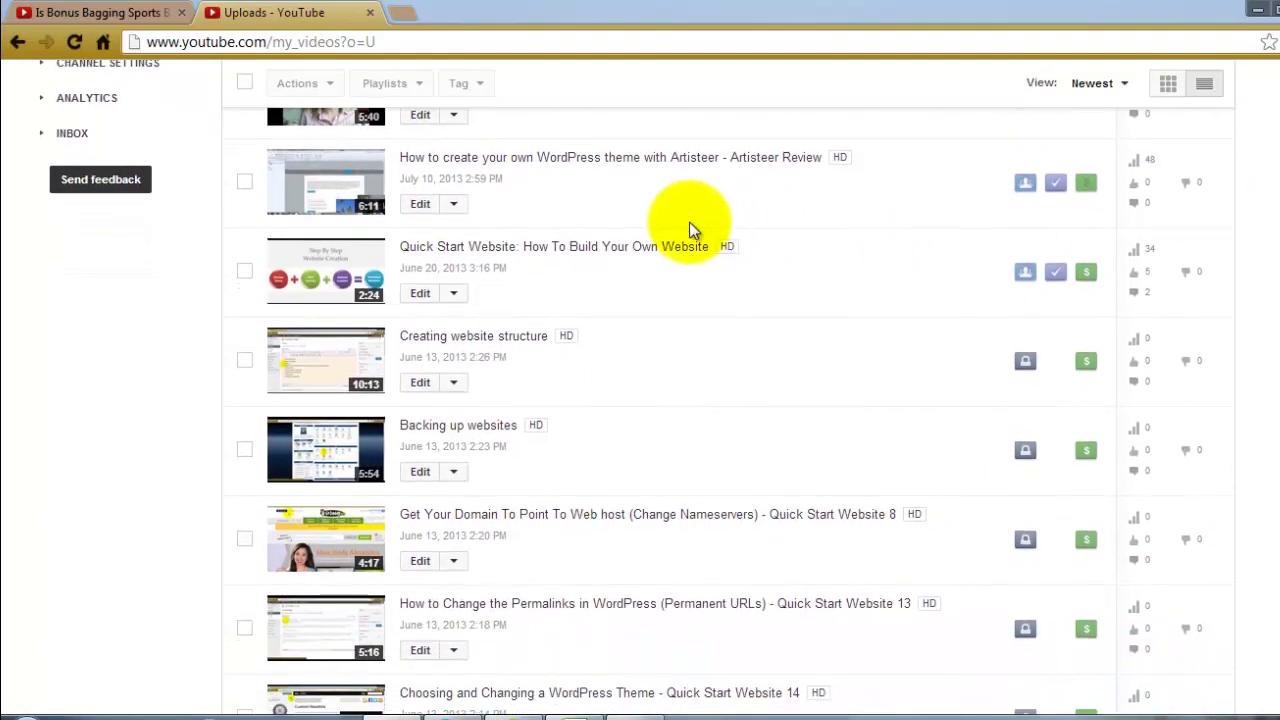
# Add the Artisteer WordPress theme video to Product Reviews from its Add to panel.
pyautogui.click(738, 160)
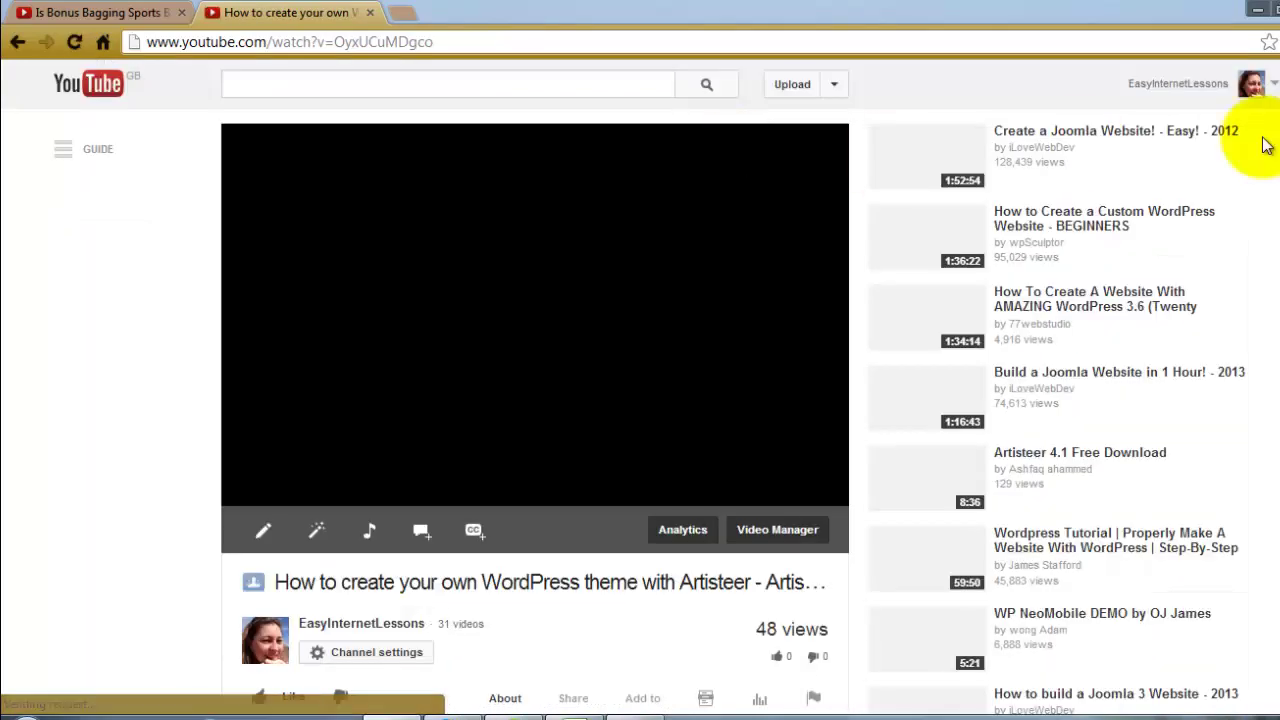
pyautogui.scroll(-3, 490, 222)
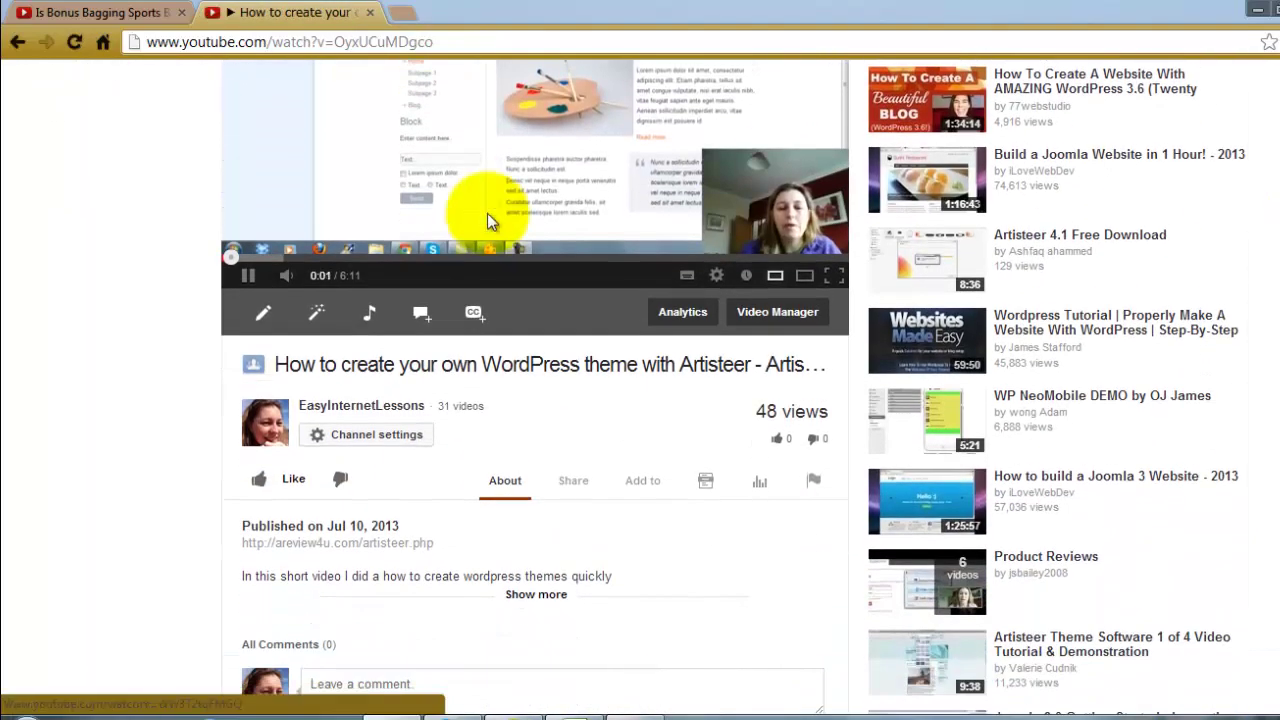
pyautogui.click(248, 275)
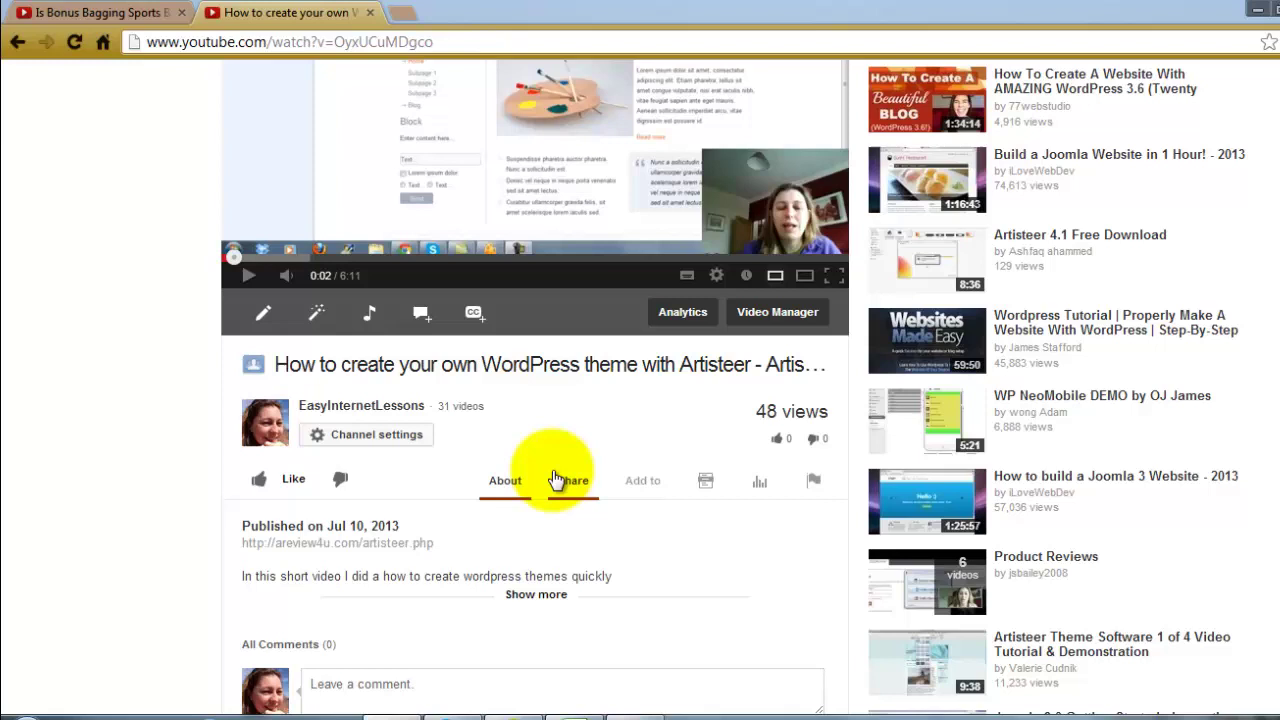
pyautogui.click(642, 485)
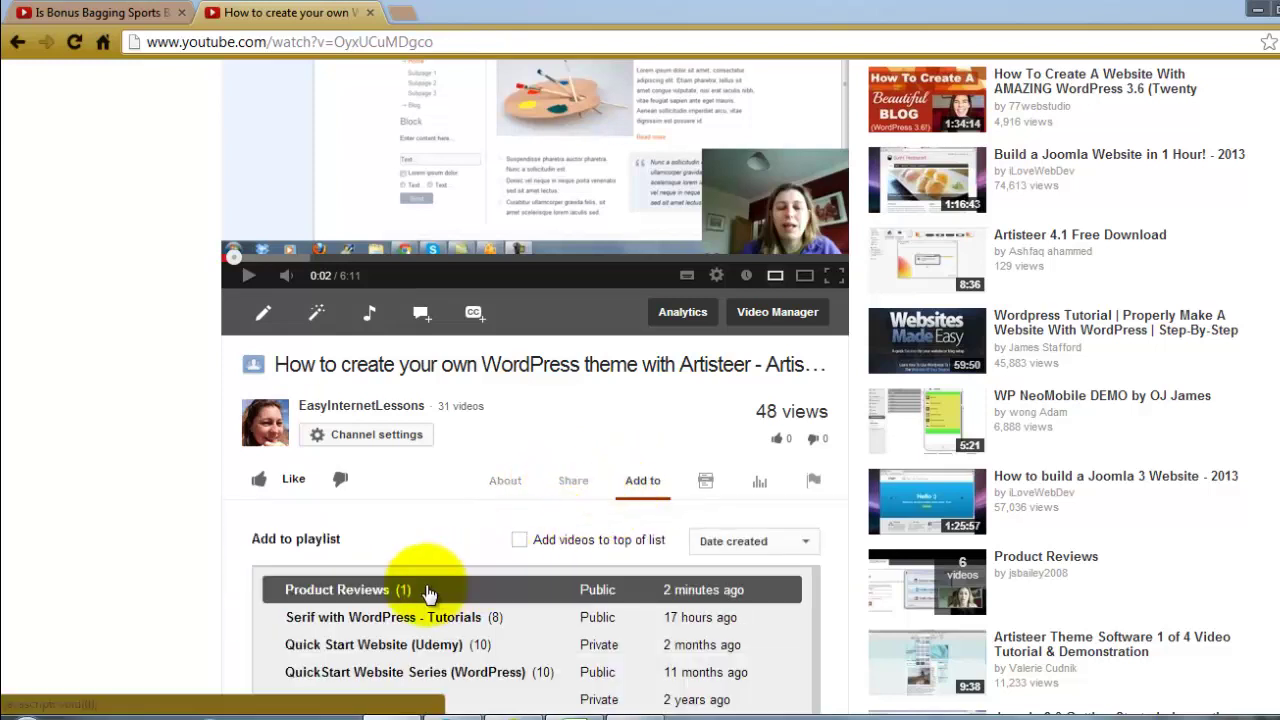
pyautogui.scroll(-2, 535, 450)
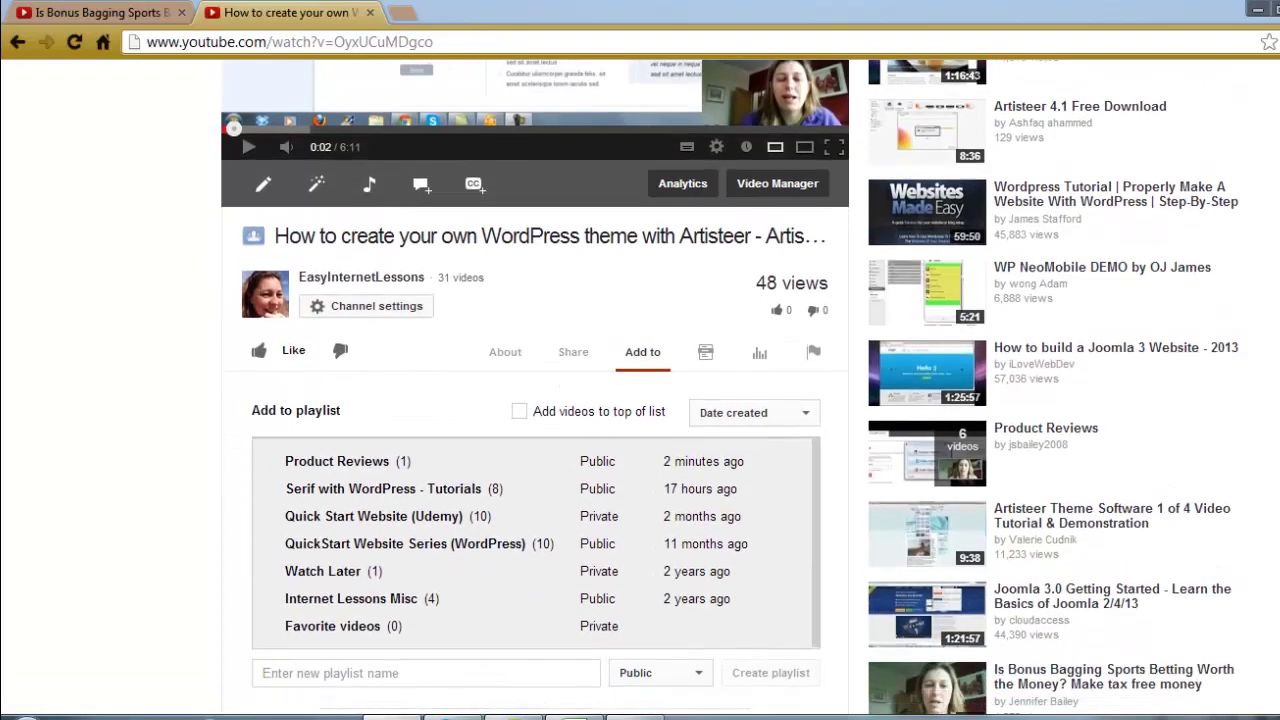
pyautogui.scroll(-1, 908, 330)
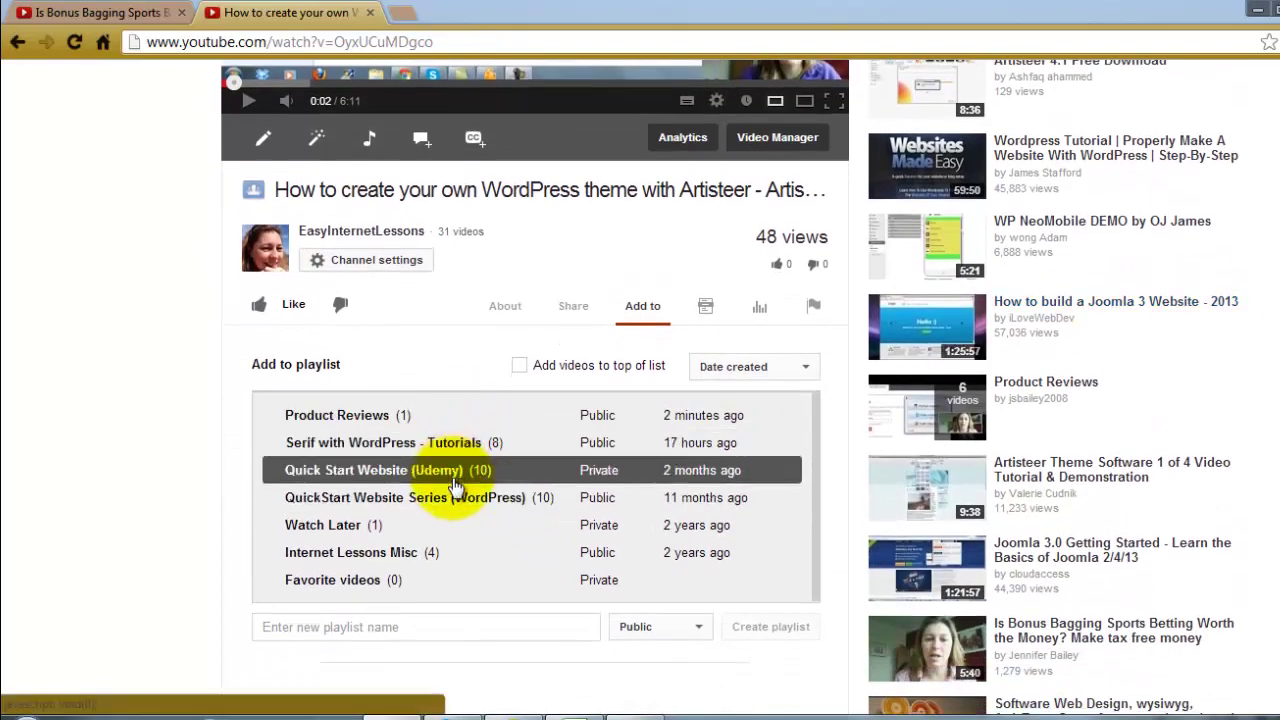
pyautogui.click(473, 424)
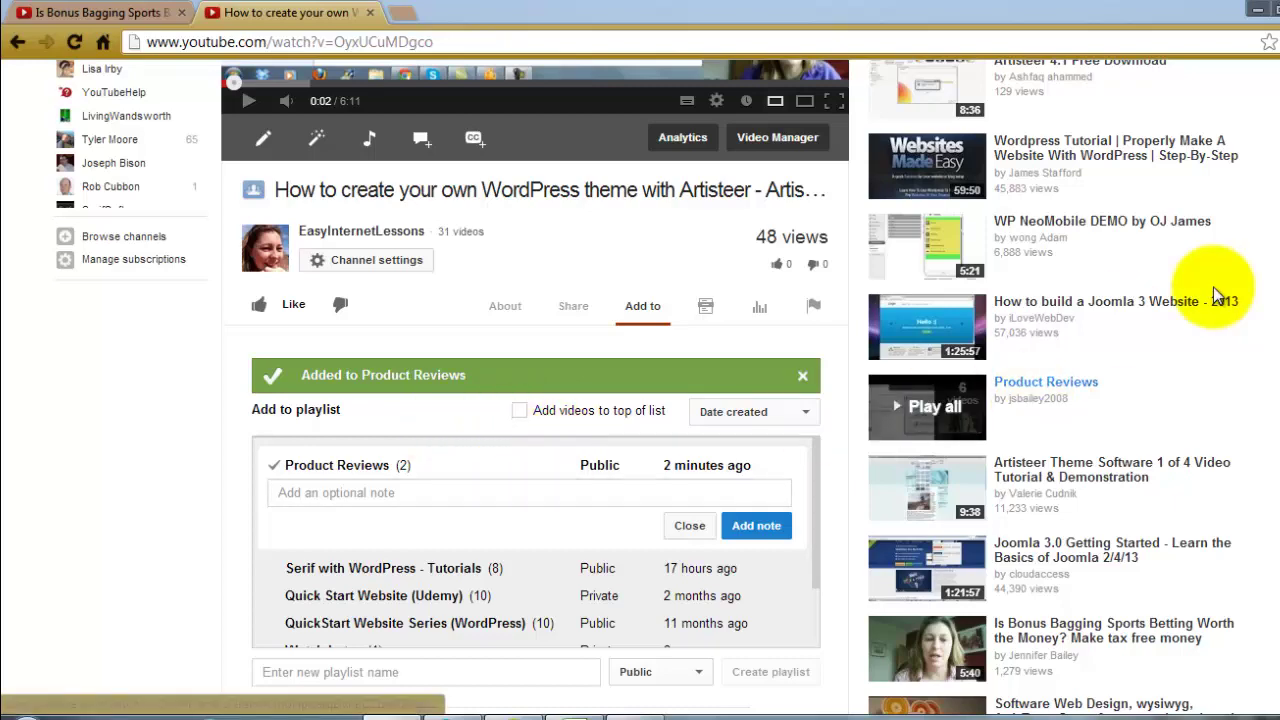
pyautogui.scroll(5, 640, 400)
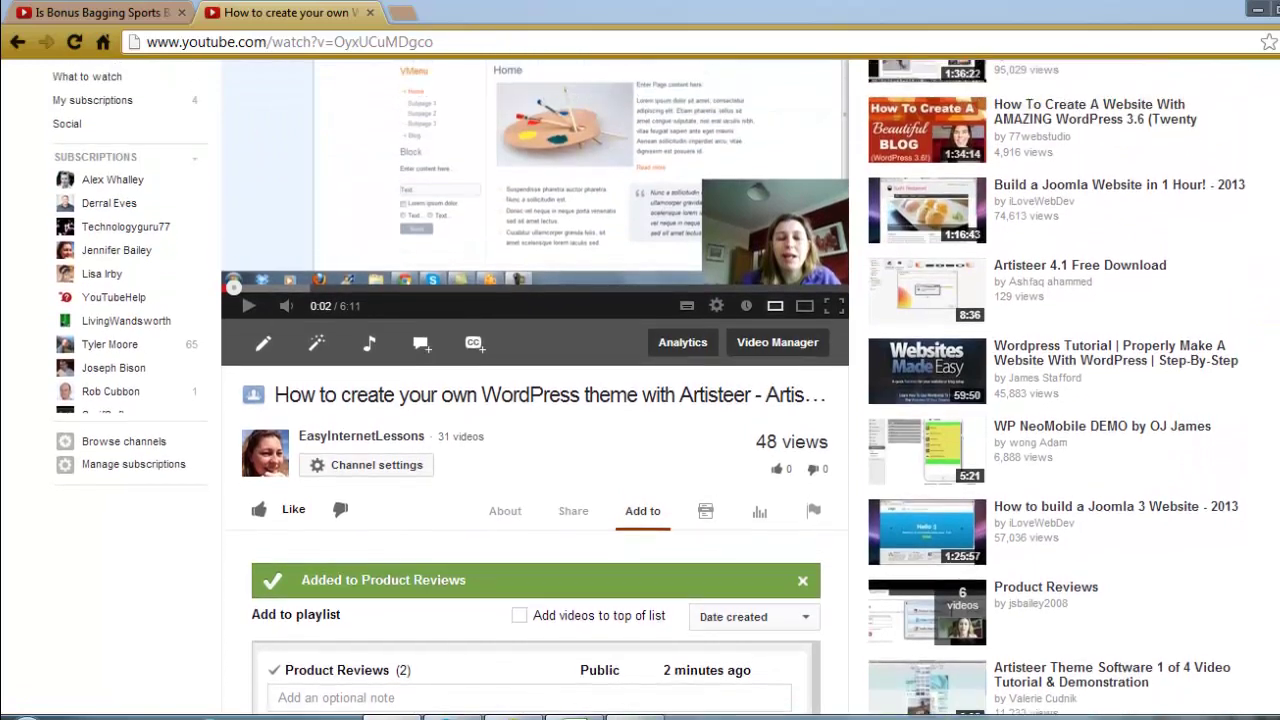
pyautogui.scroll(1, 640, 400)
pyautogui.scroll(1, 640, 400)
pyautogui.scroll(1, 640, 400)
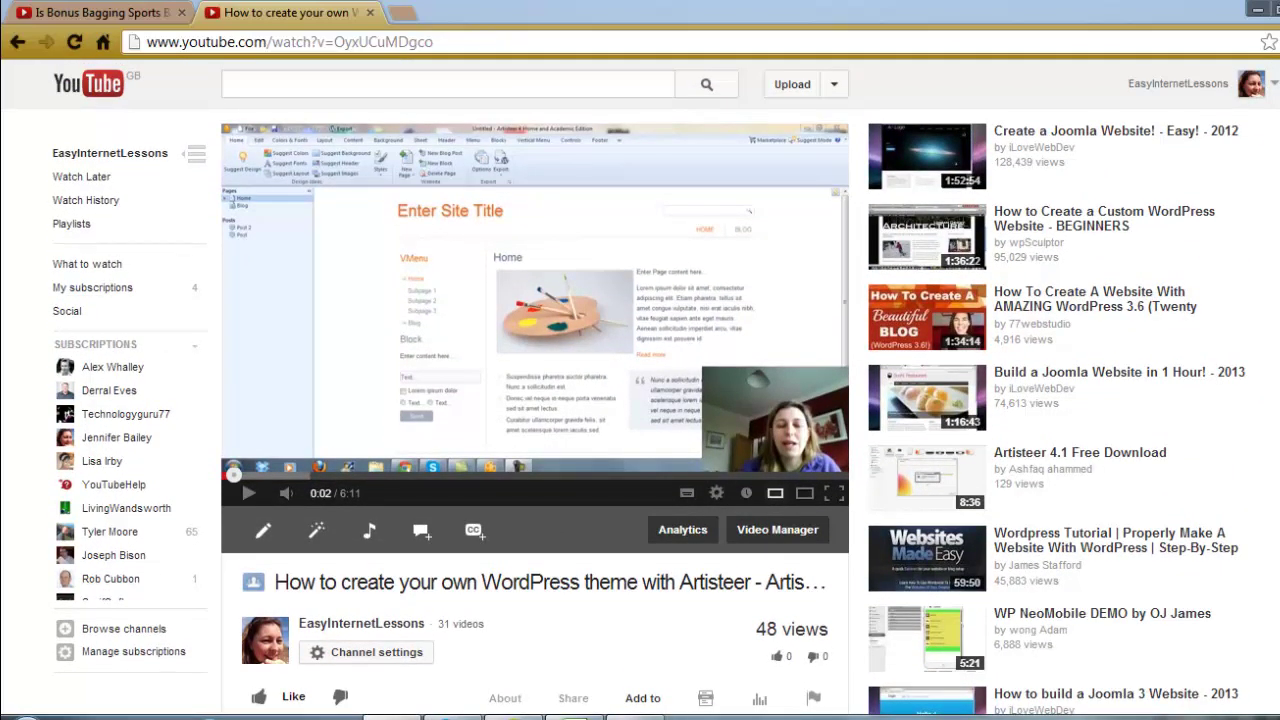
# Go to My Channel and scroll to the bottom of the channel page.
pyautogui.click(1253, 84)
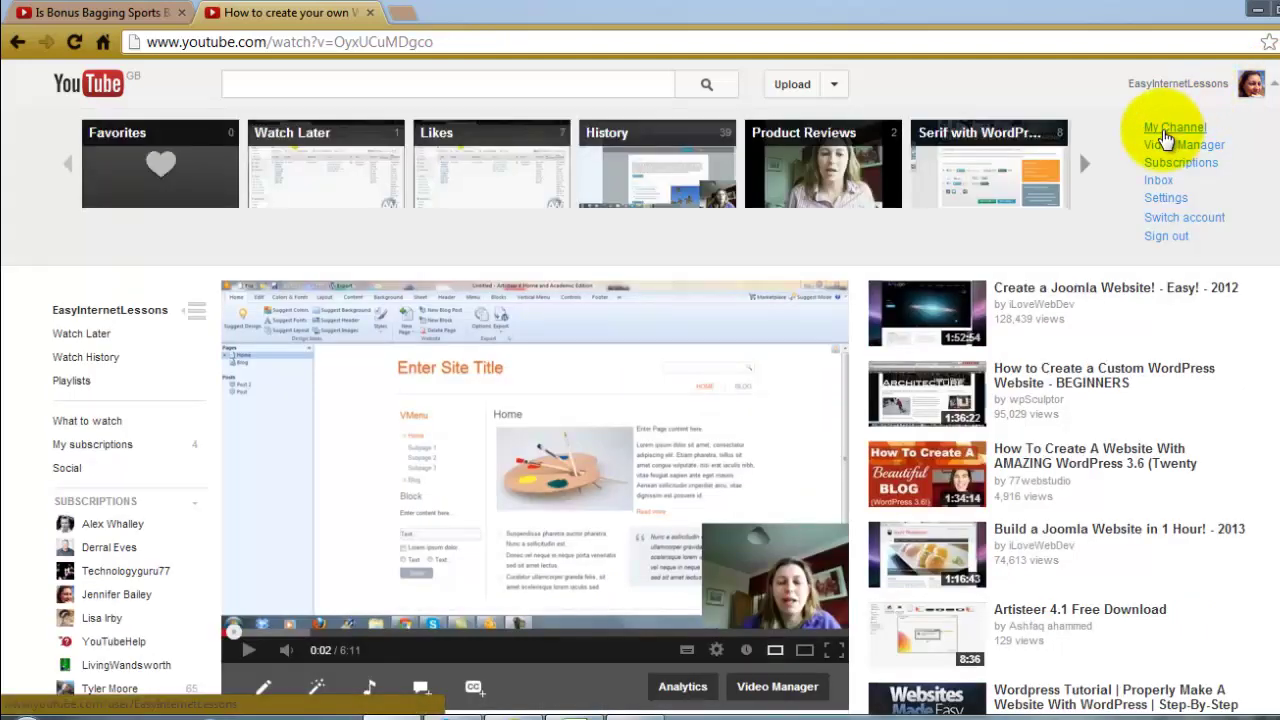
pyautogui.click(1166, 134)
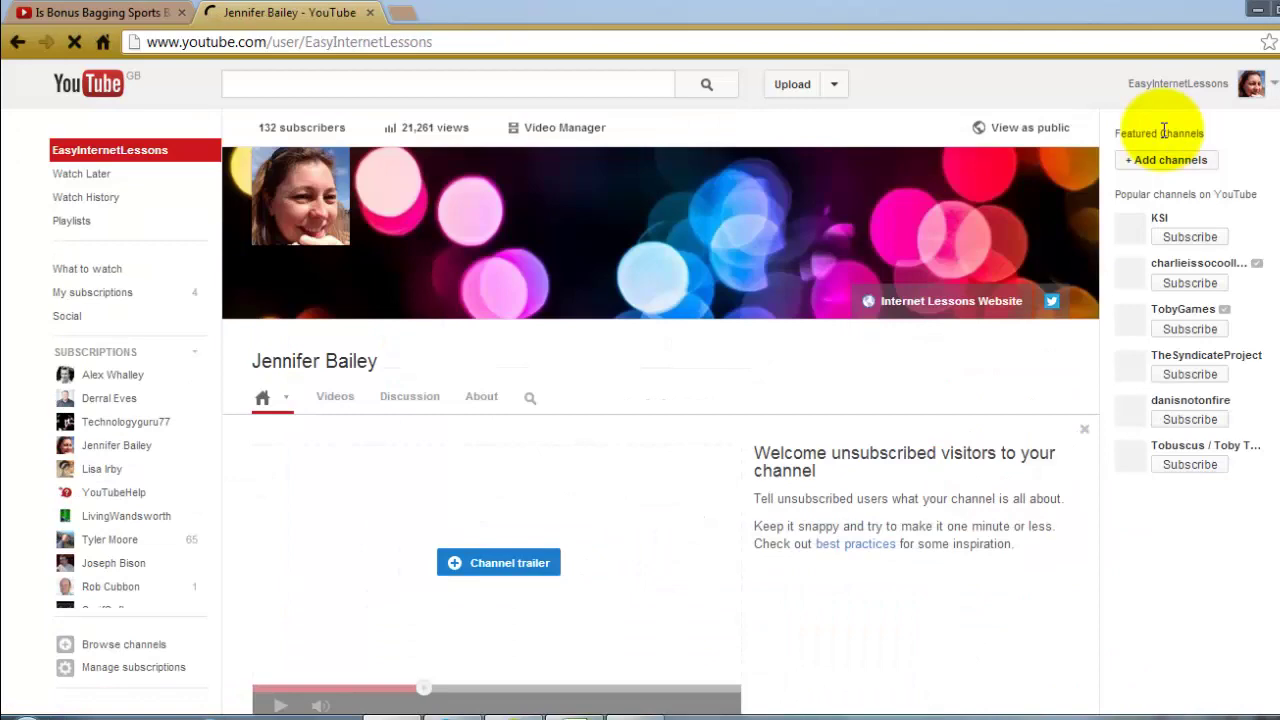
pyautogui.scroll(-3, 660, 400)
pyautogui.scroll(-2, 660, 400)
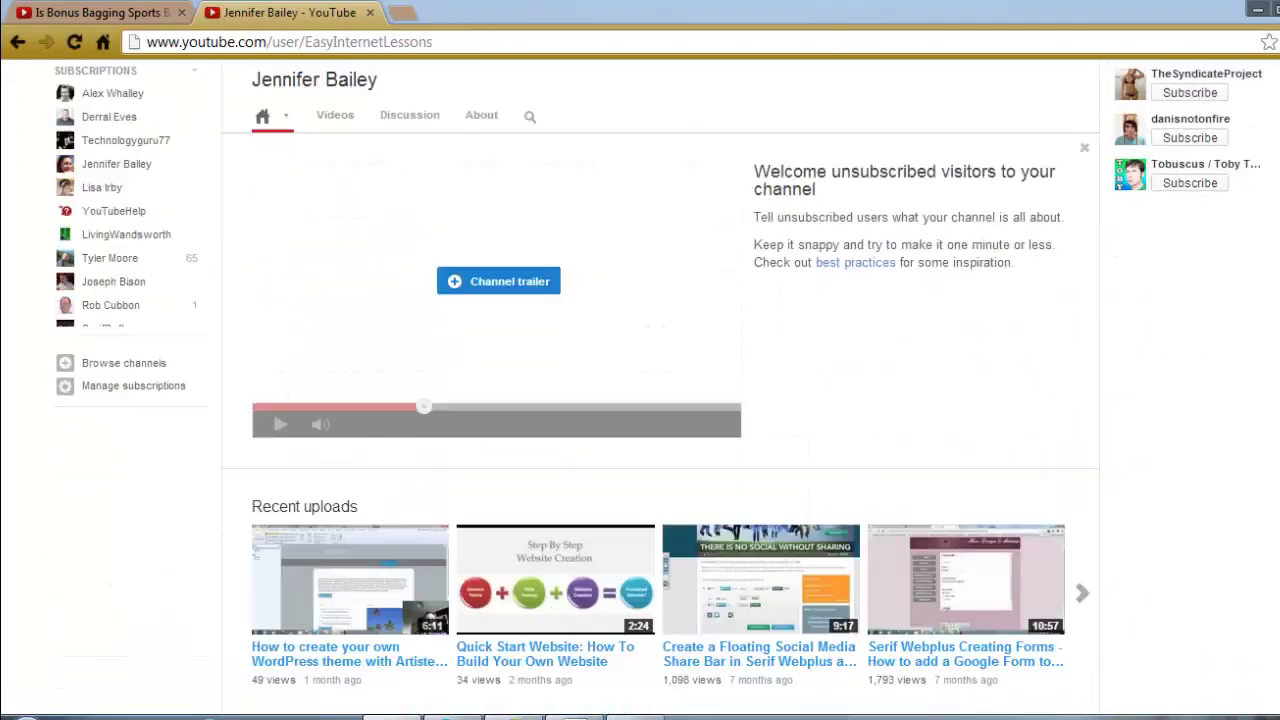
pyautogui.scroll(-2, 660, 400)
pyautogui.scroll(-1, 660, 400)
pyautogui.scroll(-2, 660, 400)
pyautogui.scroll(-2, 660, 400)
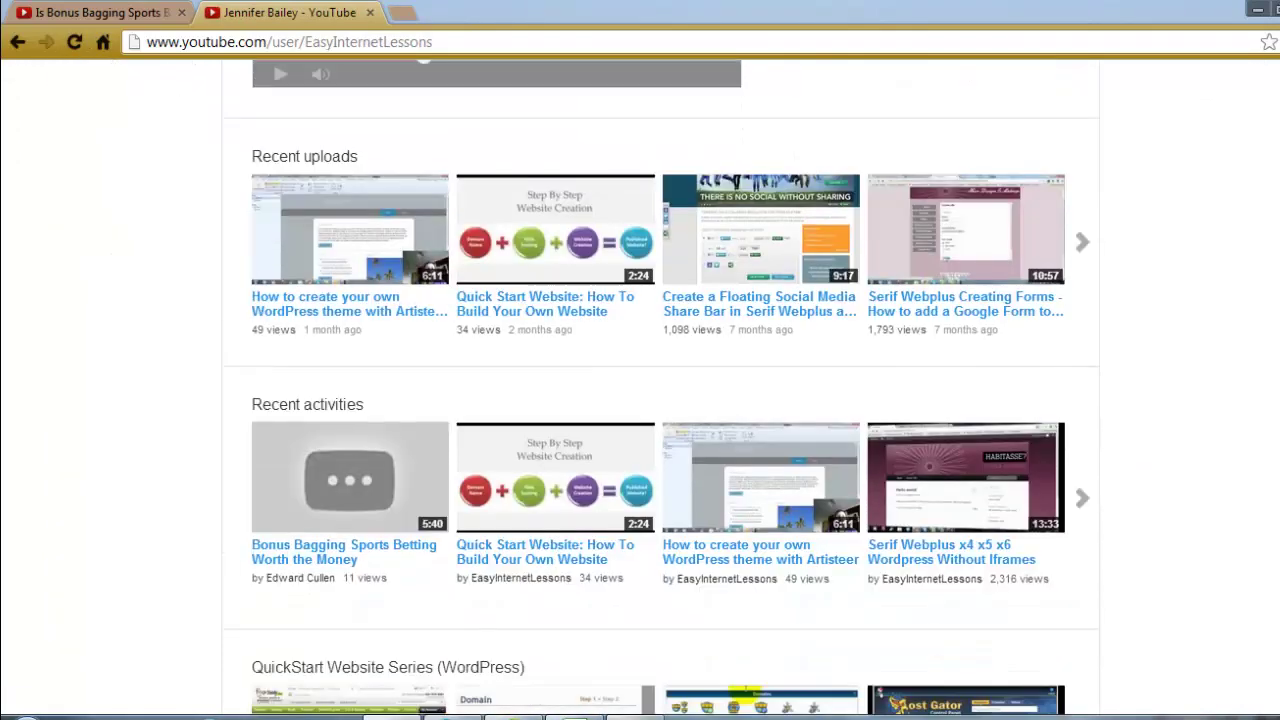
pyautogui.scroll(-3, 660, 400)
pyautogui.scroll(-1, 660, 400)
pyautogui.scroll(-2, 660, 400)
pyautogui.scroll(-2, 660, 400)
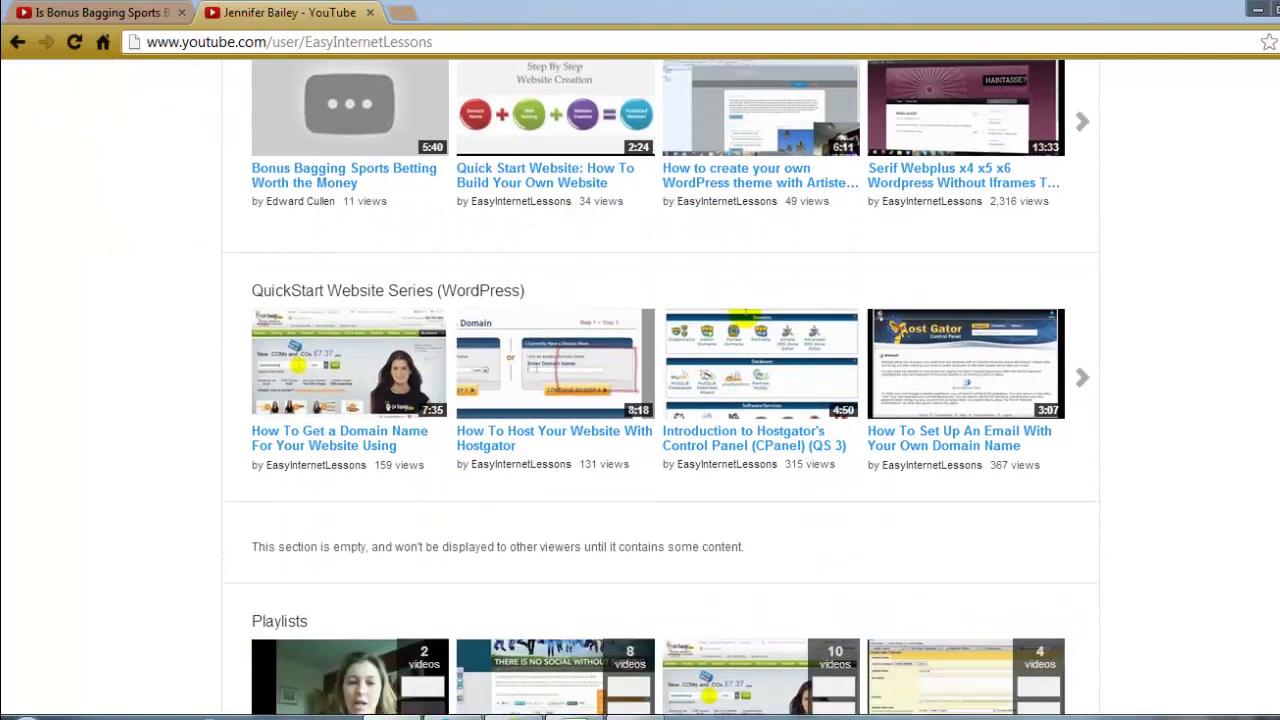
pyautogui.scroll(-3, 660, 400)
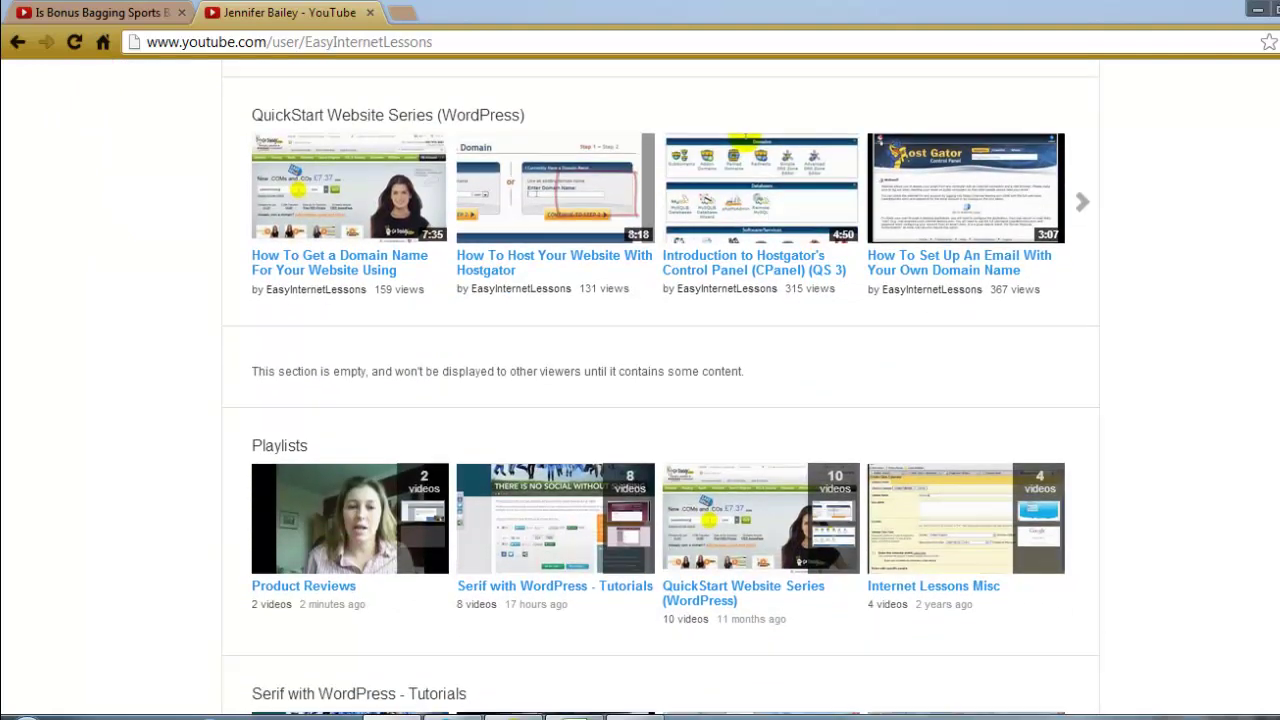
pyautogui.scroll(-1, 660, 400)
pyautogui.scroll(-1, 660, 400)
pyautogui.scroll(-1, 660, 400)
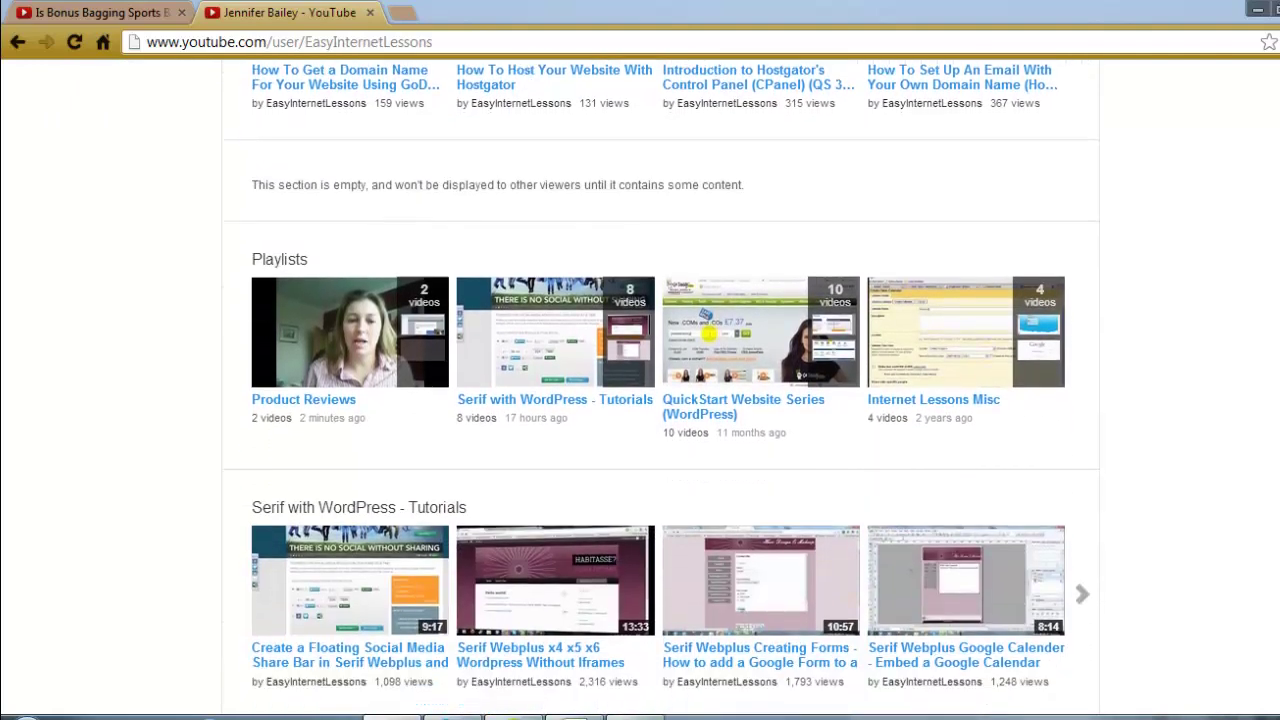
pyautogui.moveTo(660, 530)
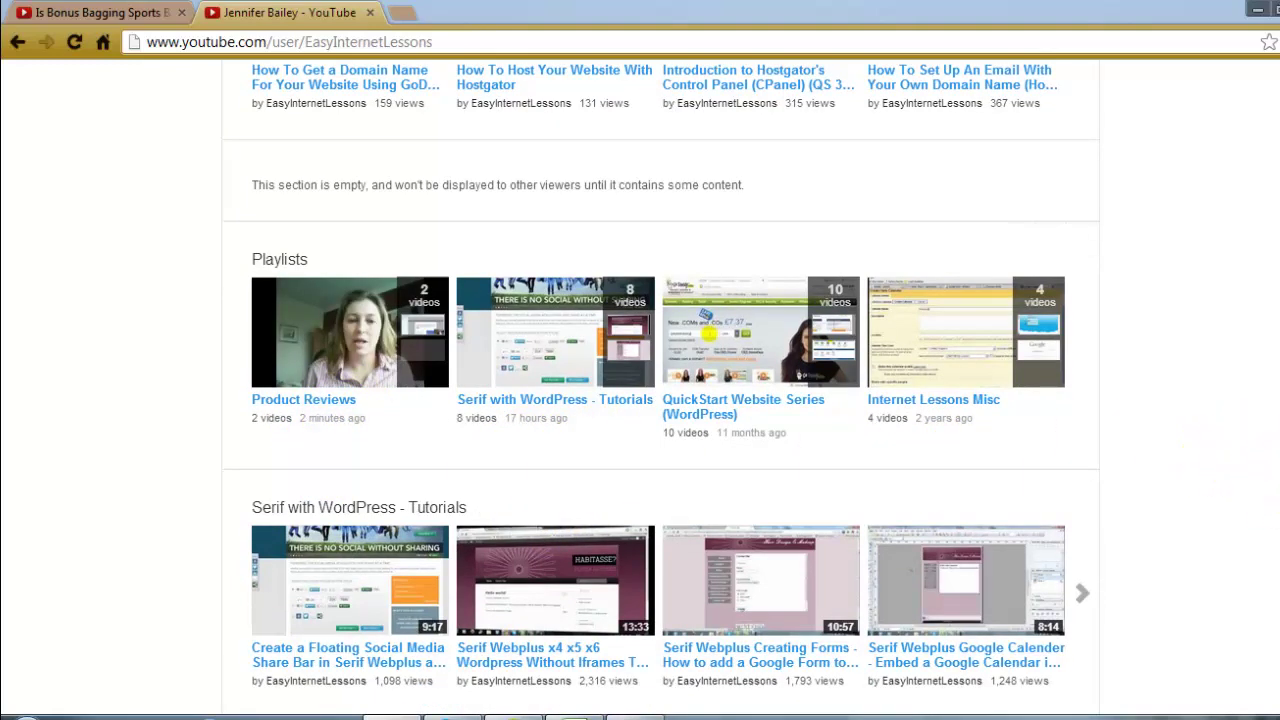
pyautogui.scroll(-3, 1253, 460)
pyautogui.scroll(-1, 660, 400)
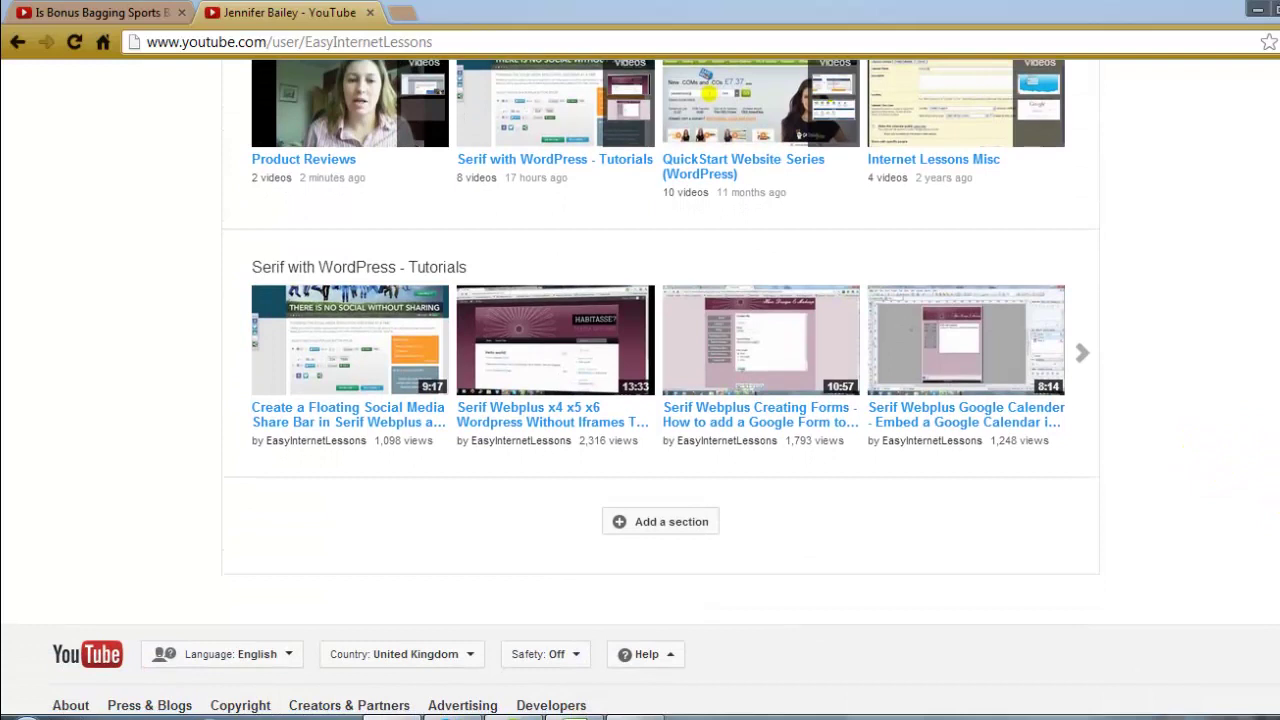
# Add a Single playlist section showing Product Reviews to the channel home page.
pyautogui.click(679, 531)
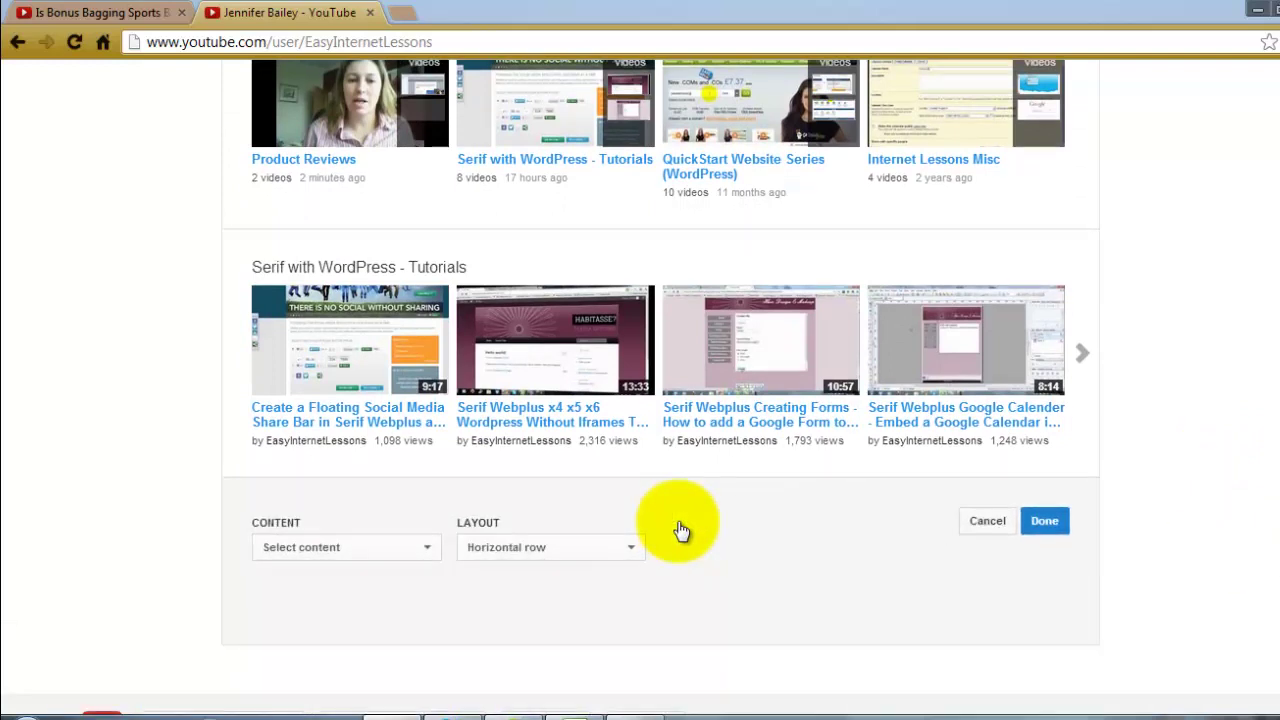
pyautogui.click(428, 550)
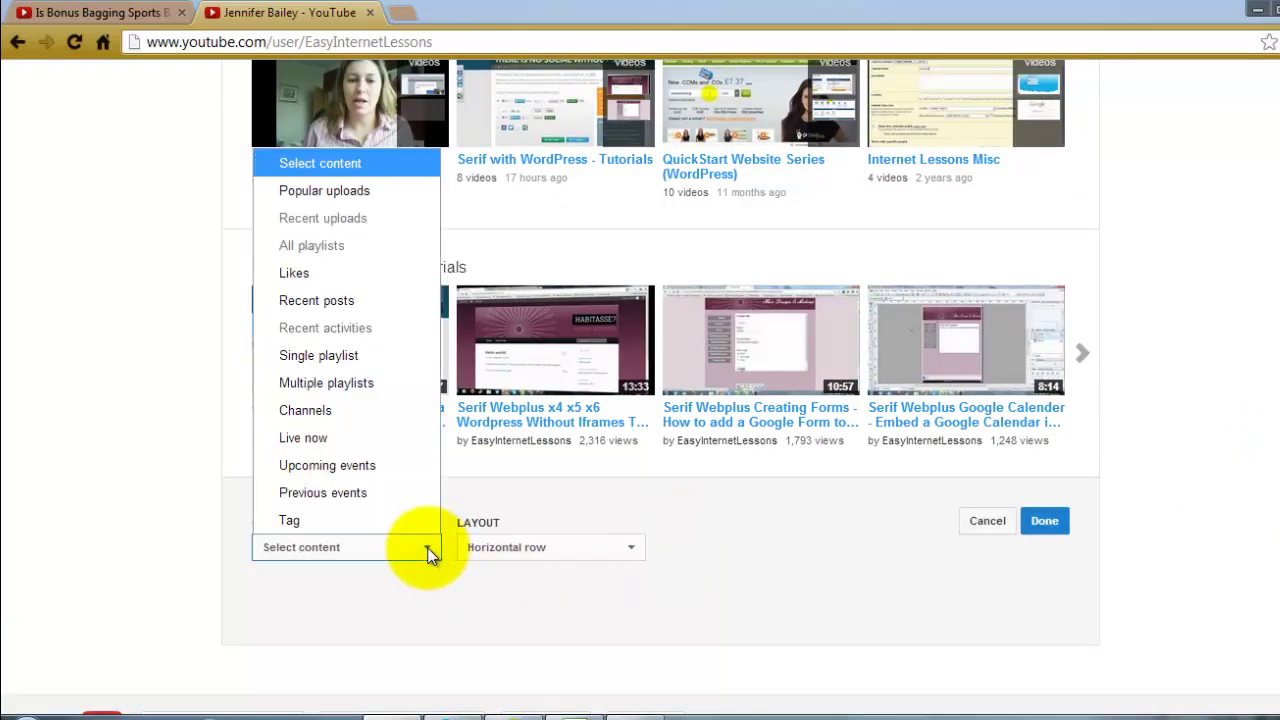
pyautogui.click(392, 357)
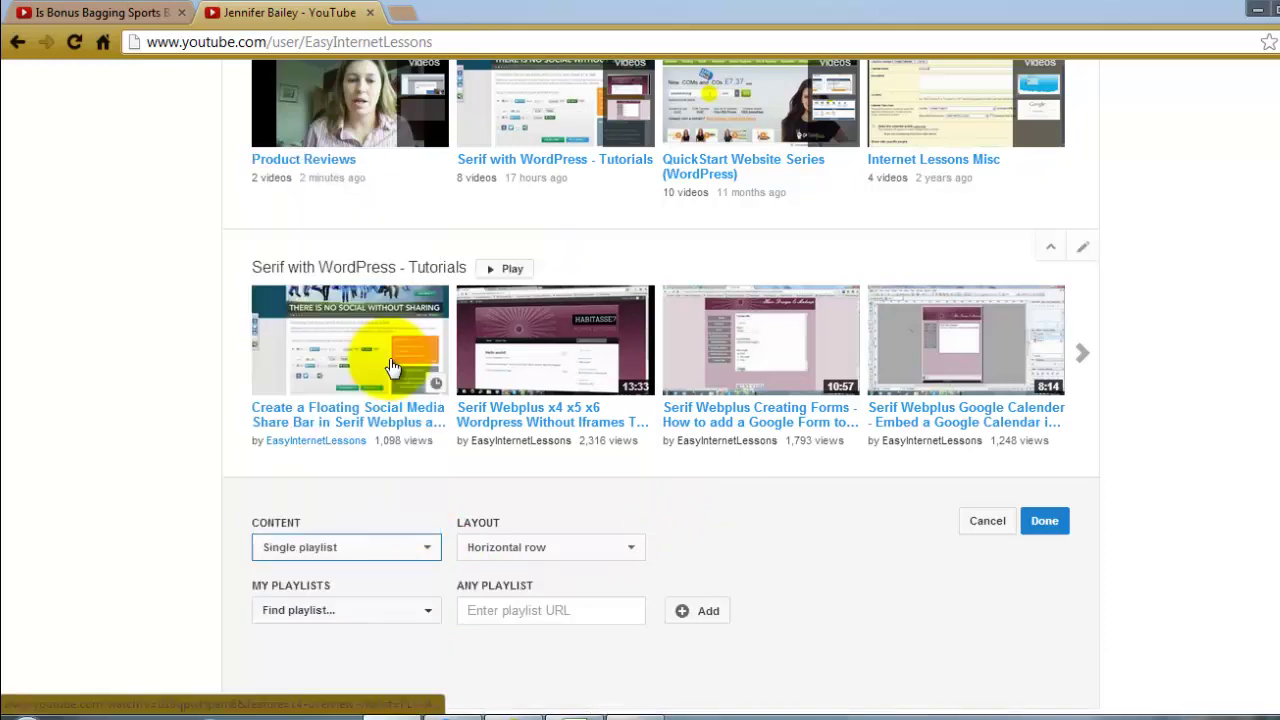
pyautogui.click(430, 614)
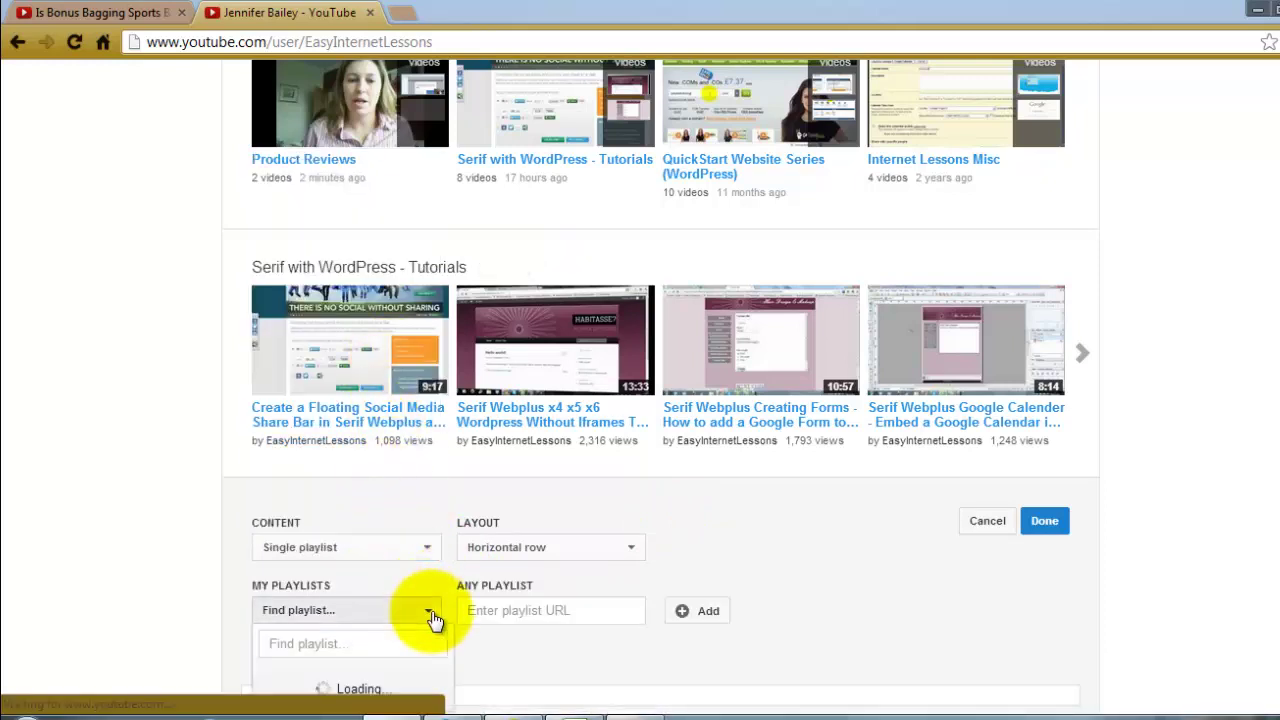
pyautogui.scroll(-1, 713, 557)
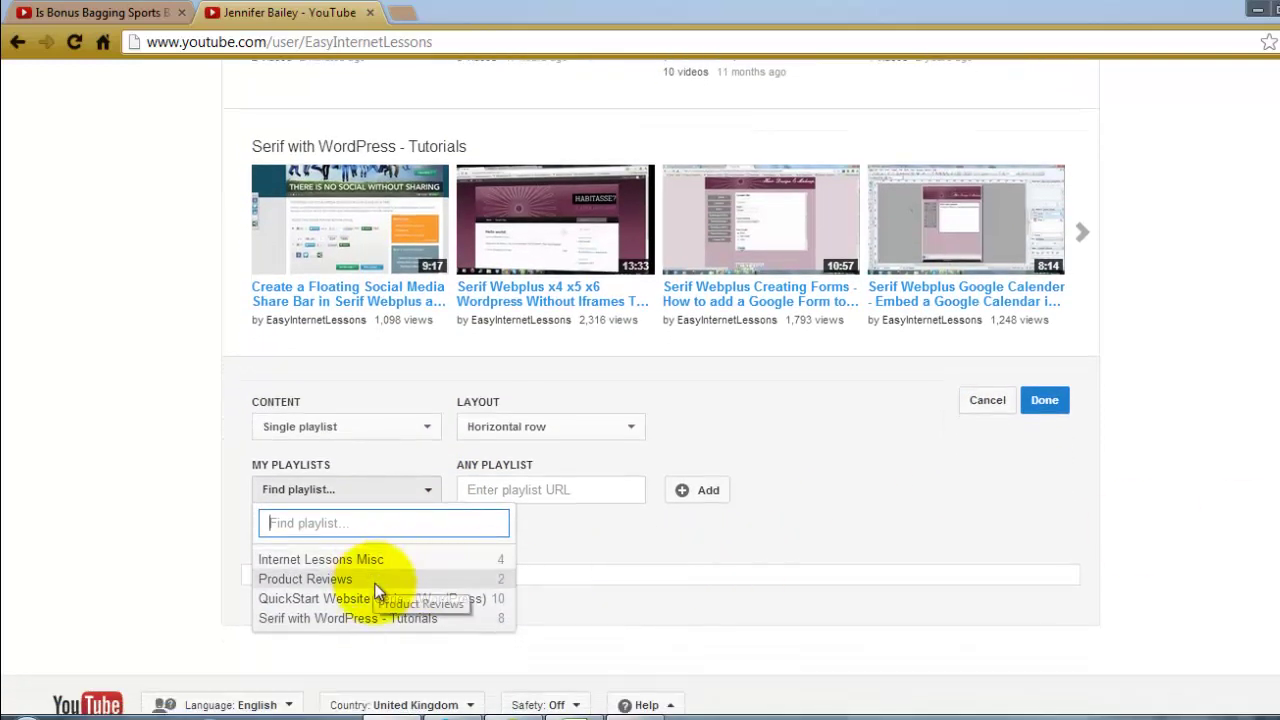
pyautogui.click(374, 578)
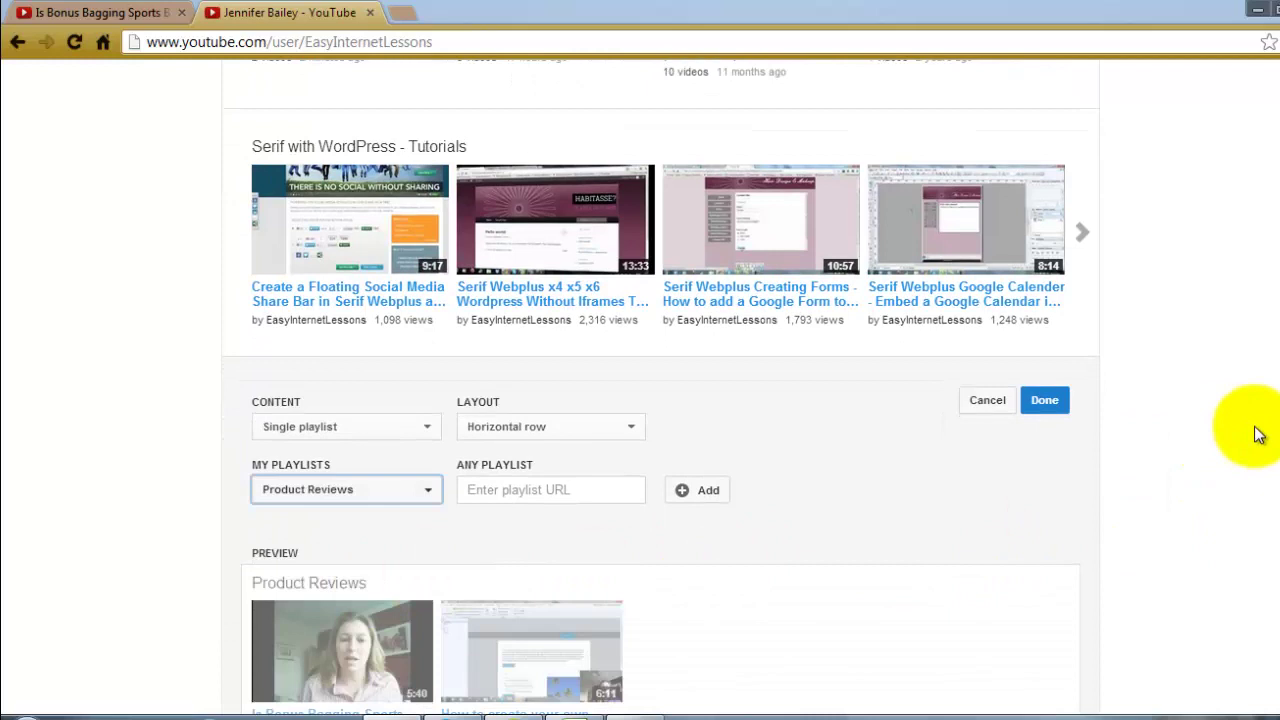
pyautogui.scroll(-1, 1270, 410)
pyautogui.scroll(-1, 660, 390)
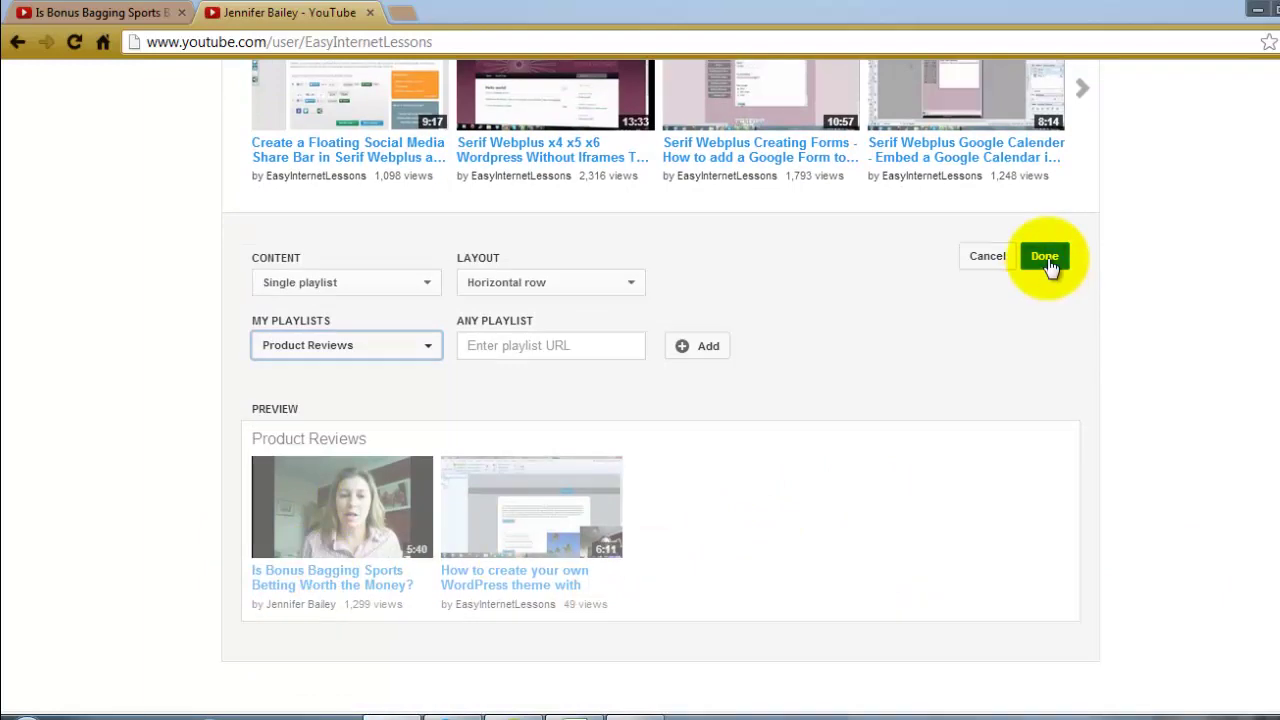
pyautogui.click(1047, 258)
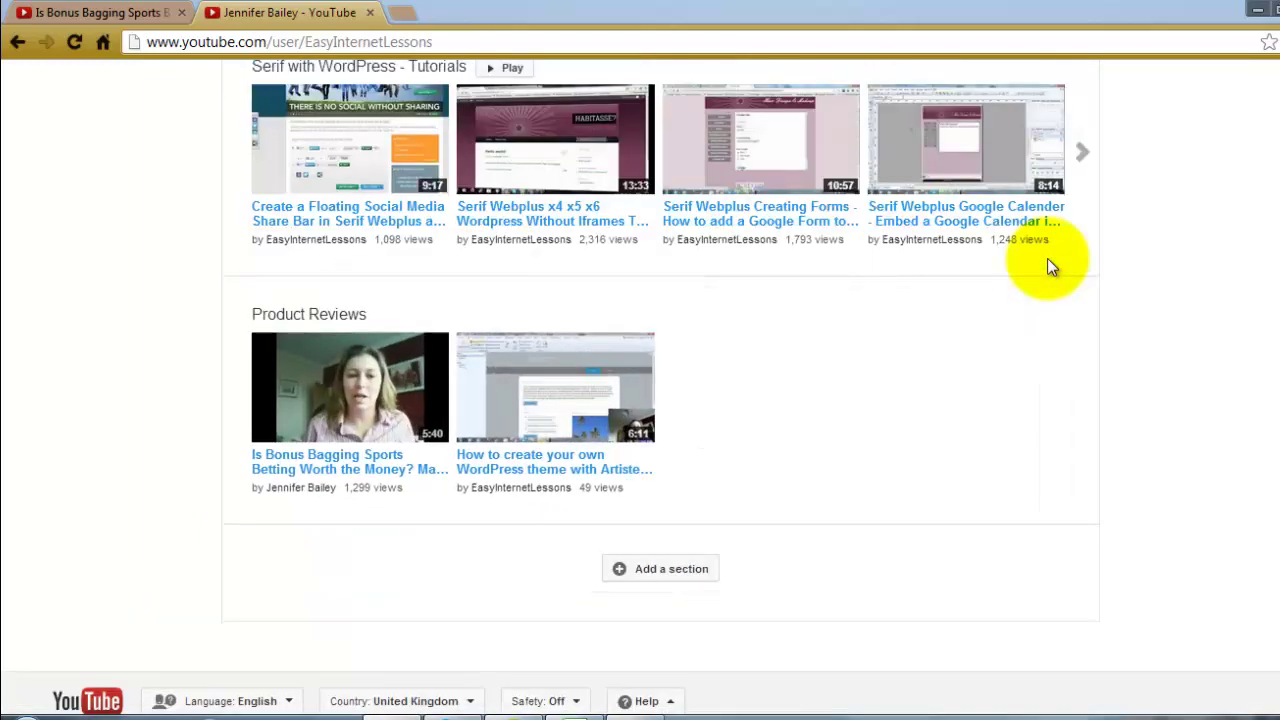
# Move the Product Reviews section up above Serif tutorials and Playlists.
pyautogui.scroll(1, 640, 390)
pyautogui.scroll(1, 640, 390)
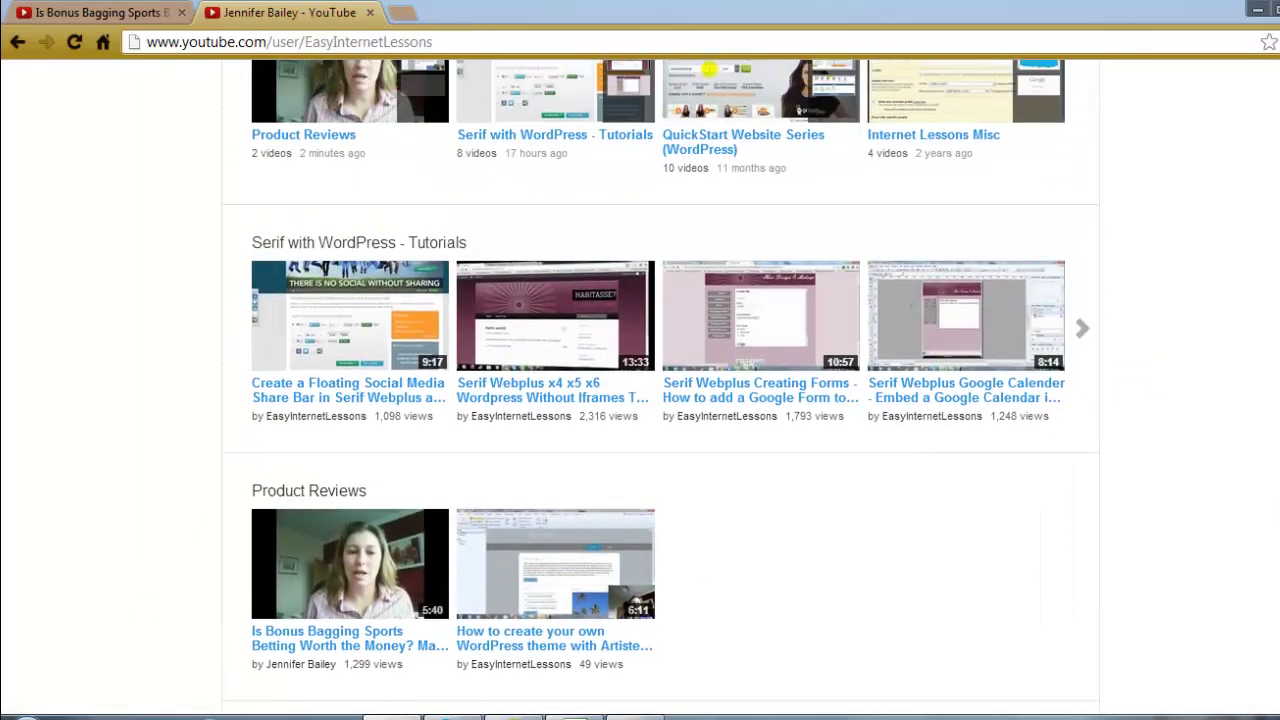
pyautogui.scroll(2, 640, 390)
pyautogui.scroll(1, 640, 390)
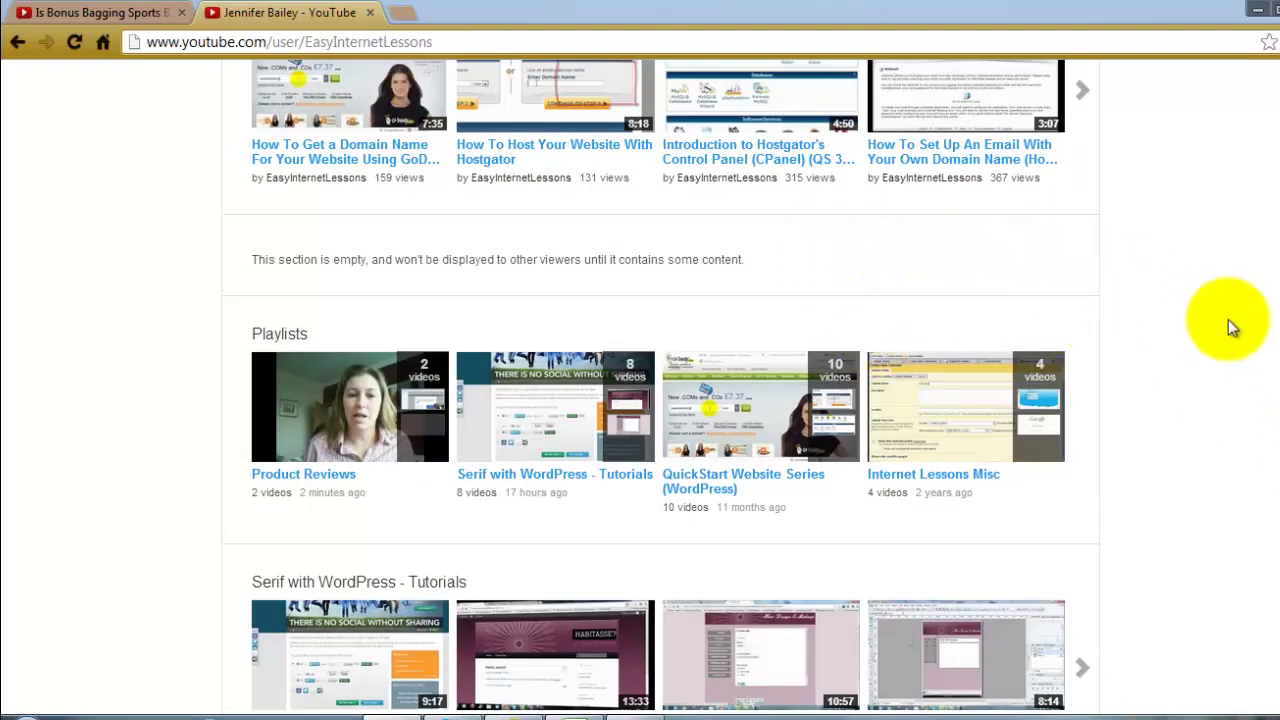
pyautogui.scroll(-2, 1270, 350)
pyautogui.scroll(-2, 1010, 480)
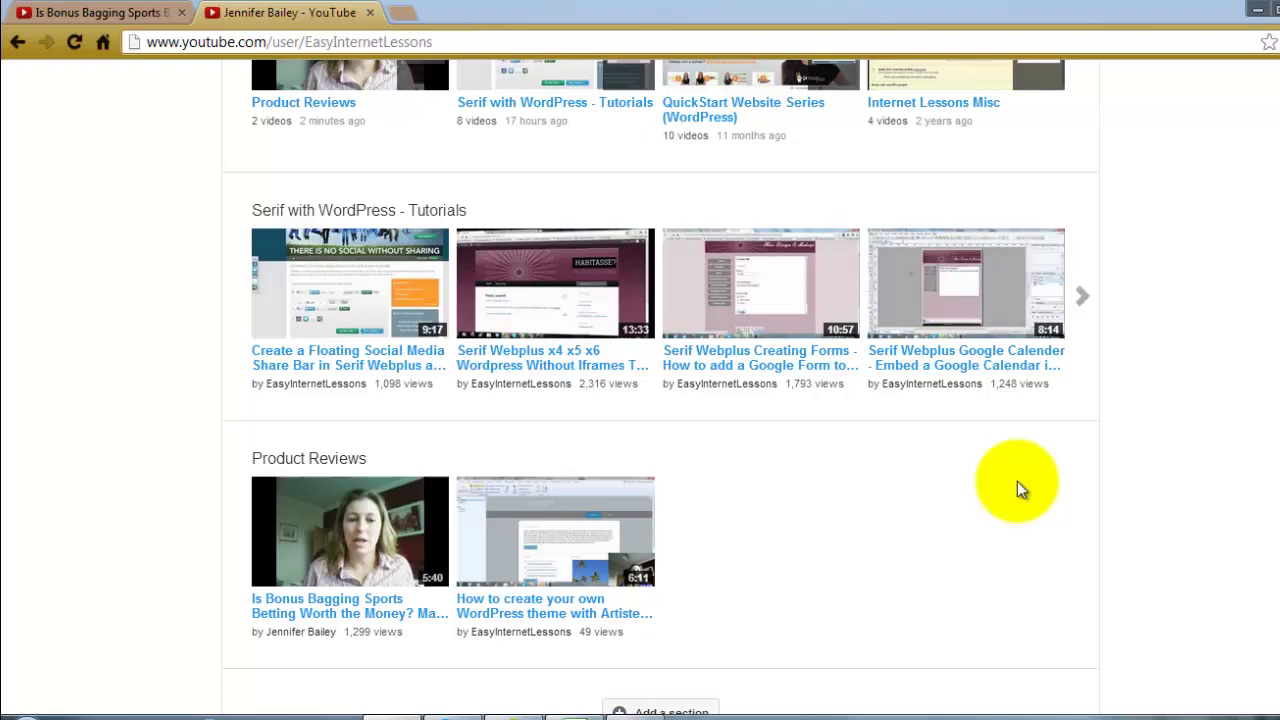
pyautogui.click(1048, 442)
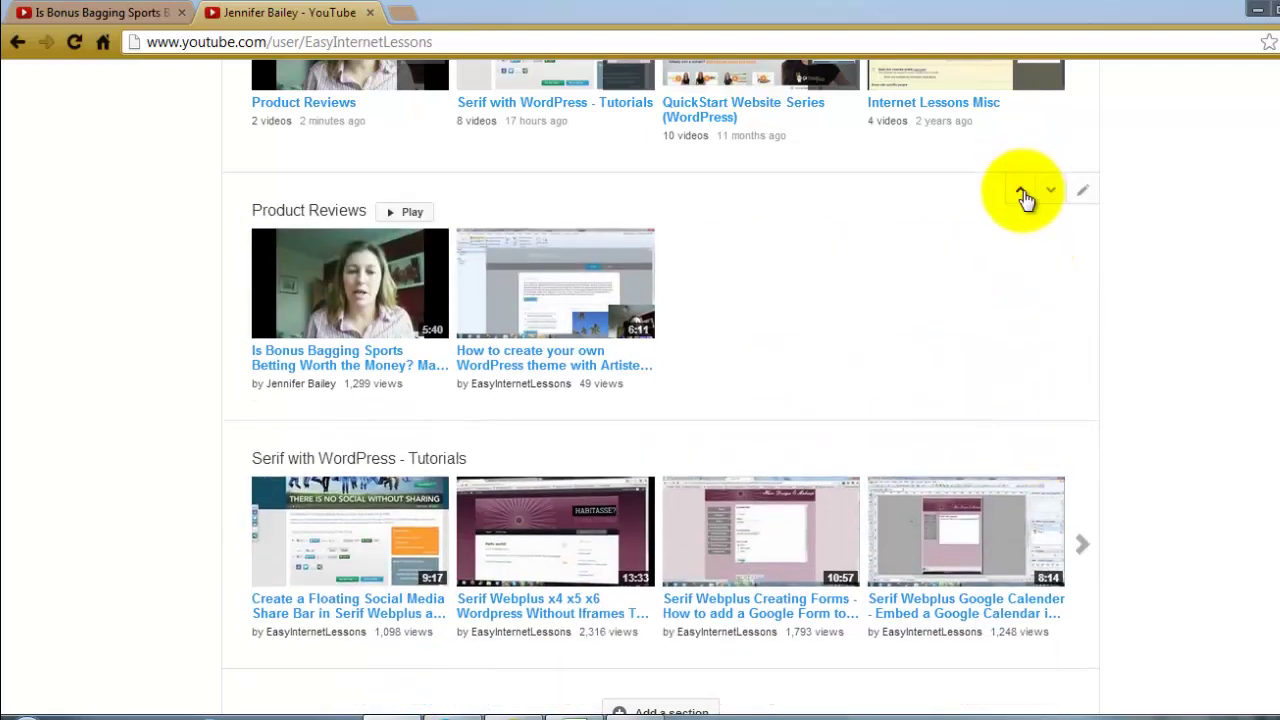
pyautogui.click(1023, 191)
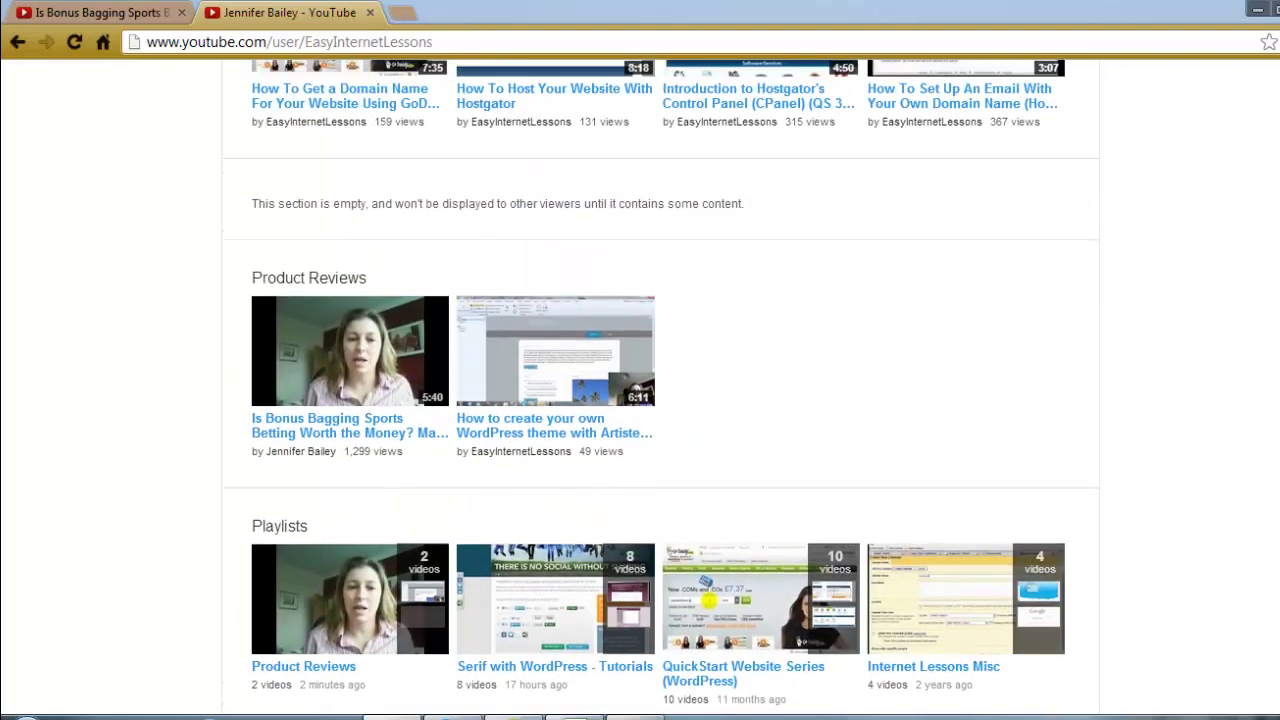
# Move Product Reviews above the empty section, then delete the empty section.
pyautogui.scroll(-1, 660, 380)
pyautogui.moveTo(1018, 248)
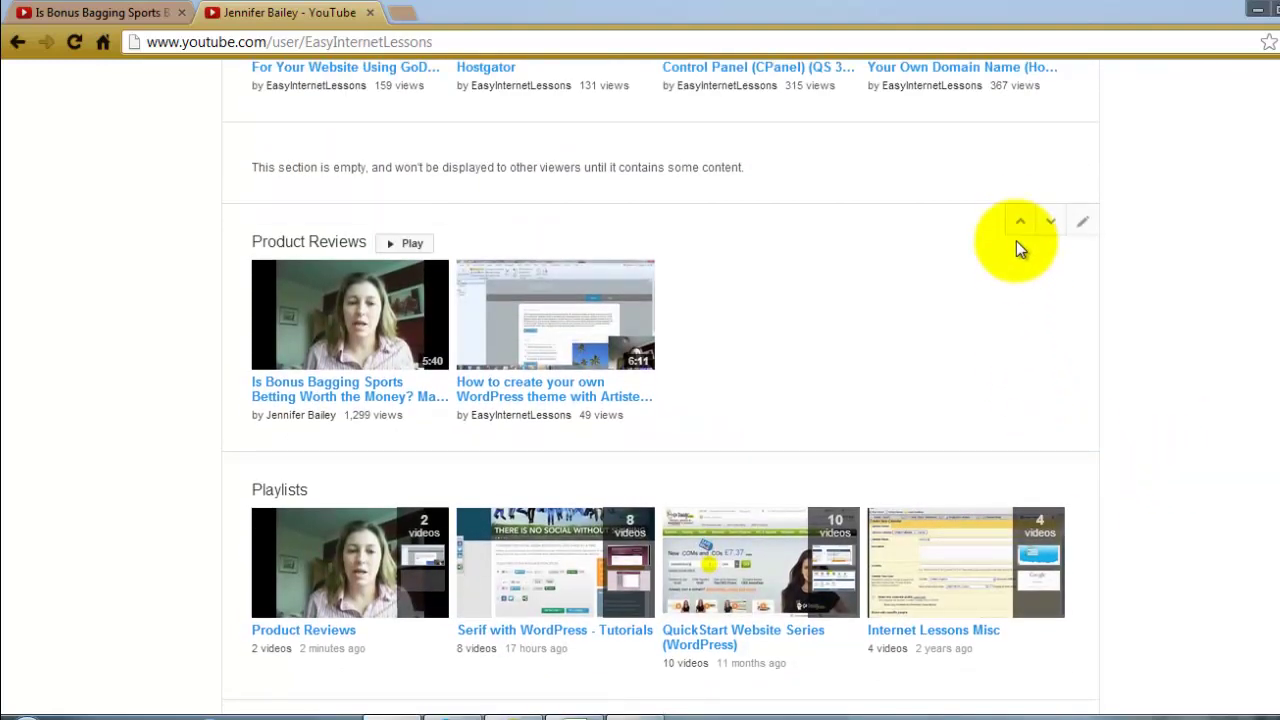
pyautogui.click(1019, 224)
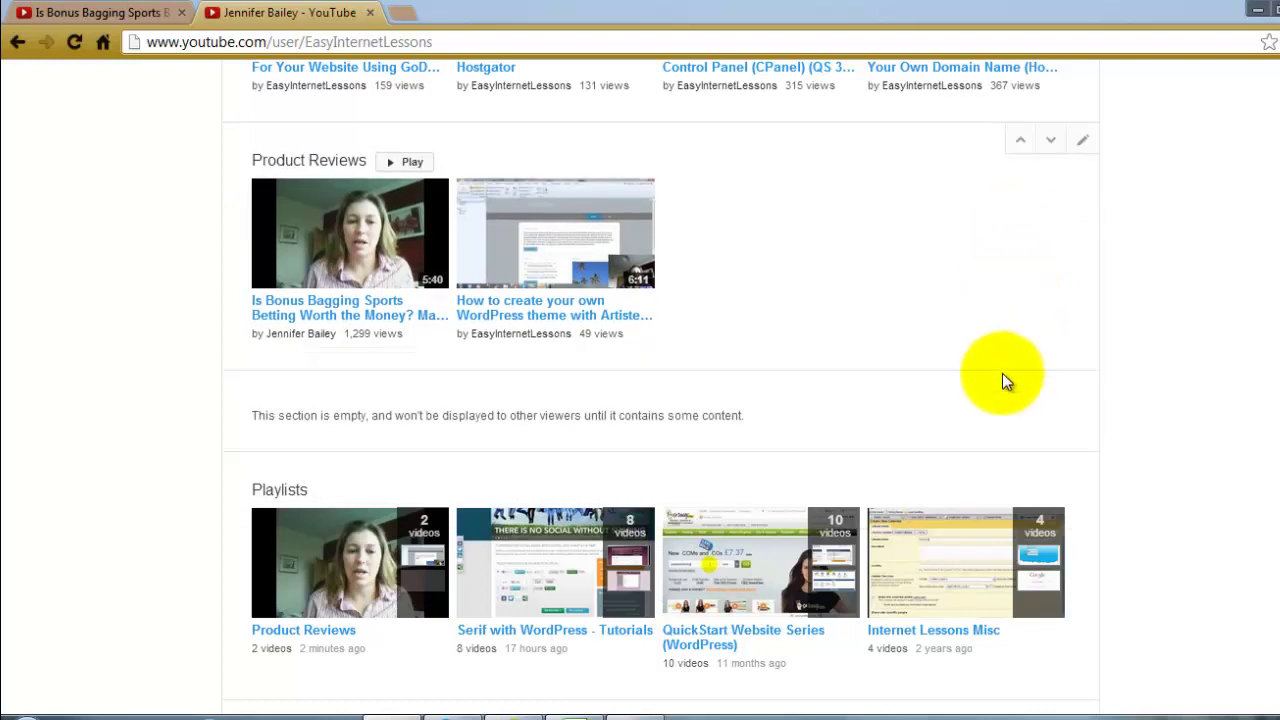
pyautogui.click(1081, 396)
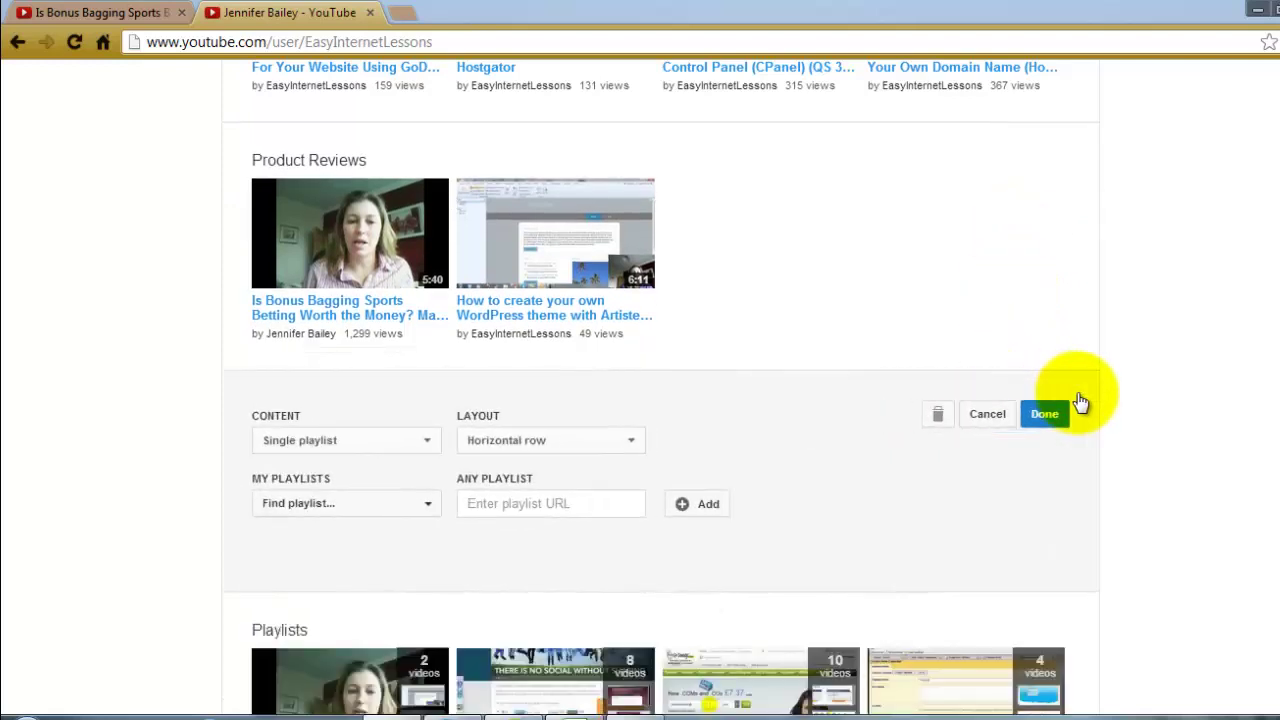
pyautogui.click(939, 415)
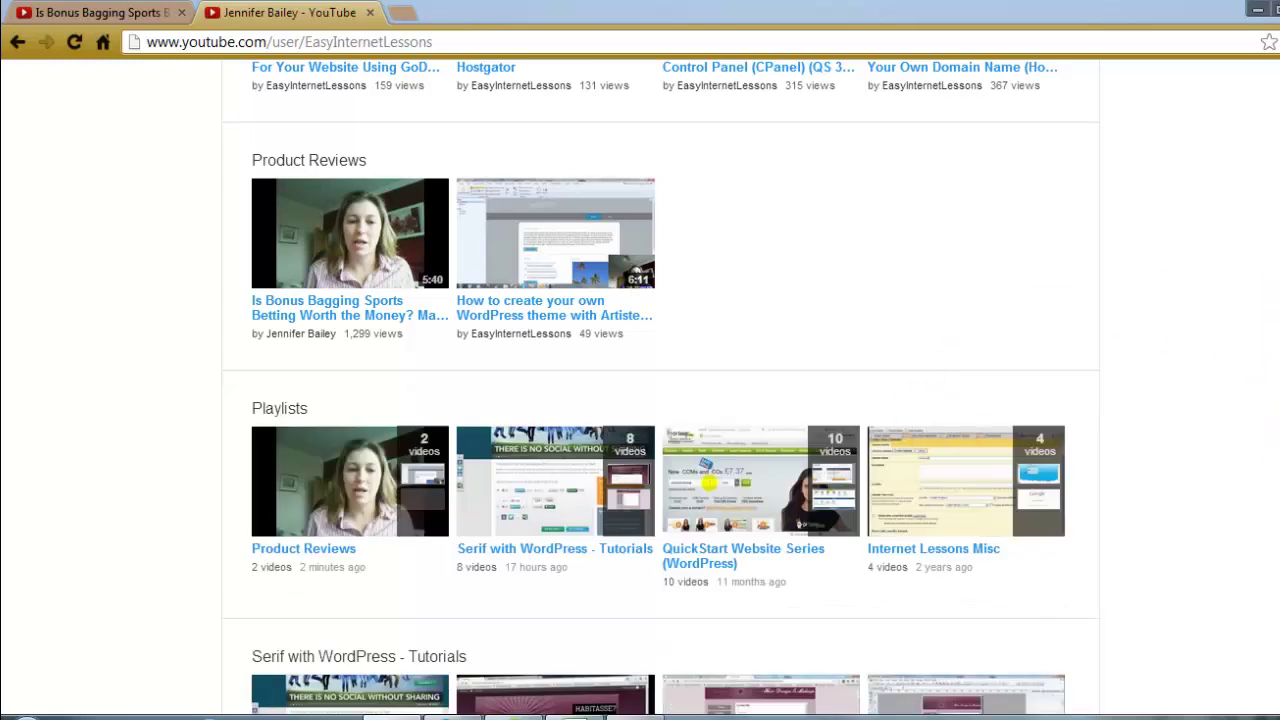
pyautogui.scroll(2, 660, 380)
pyautogui.scroll(1, 660, 380)
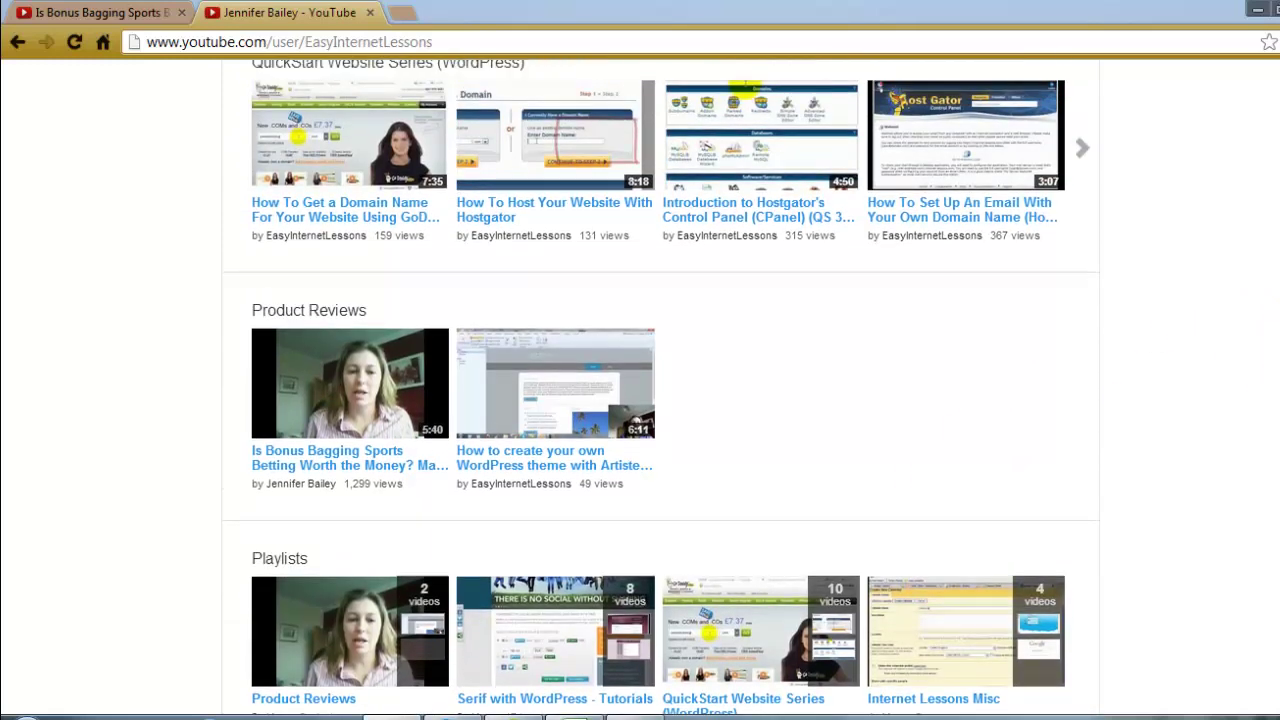